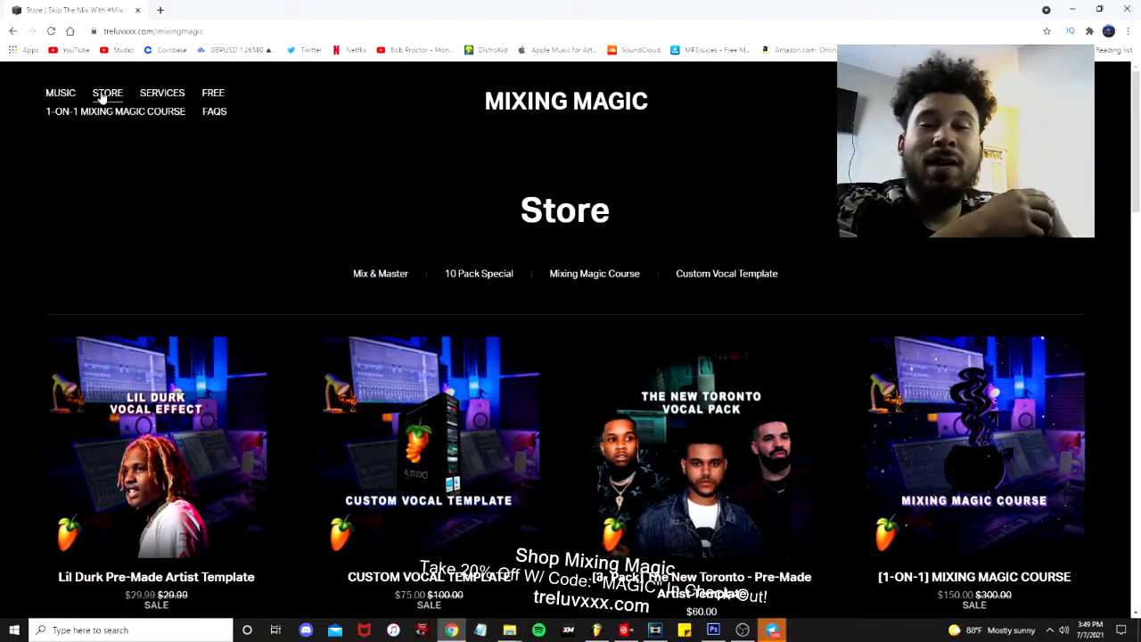
# - Browse the vocal template store page, and switch to the FL Studio project
pyautogui.scroll(-1, 287, 461)
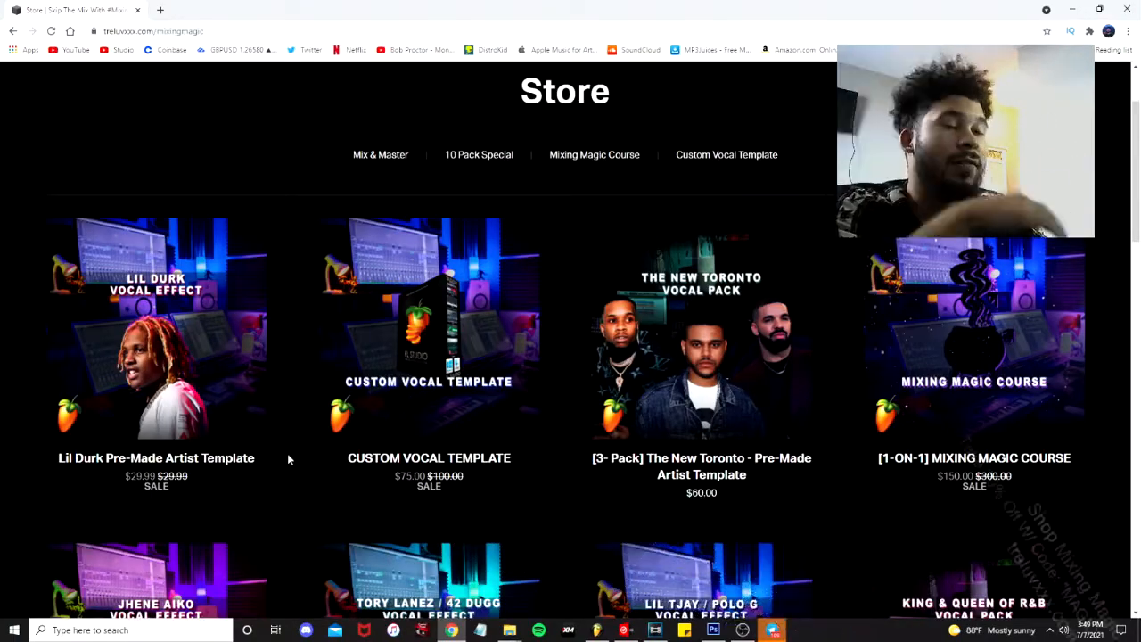
pyautogui.scroll(1, 130, 405)
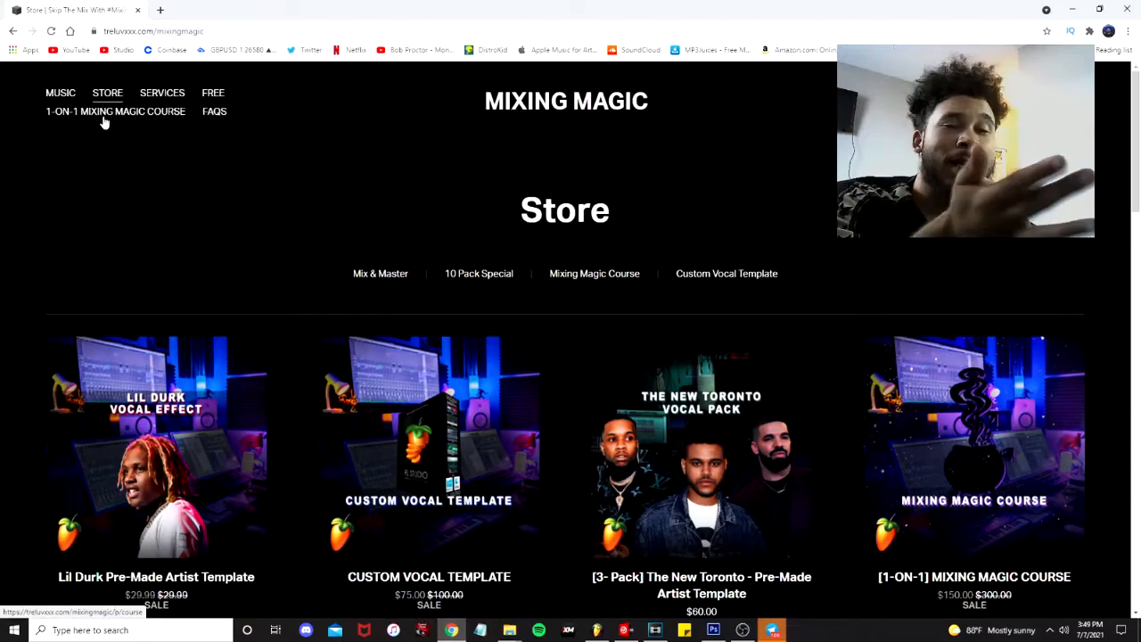
pyautogui.click(596, 630)
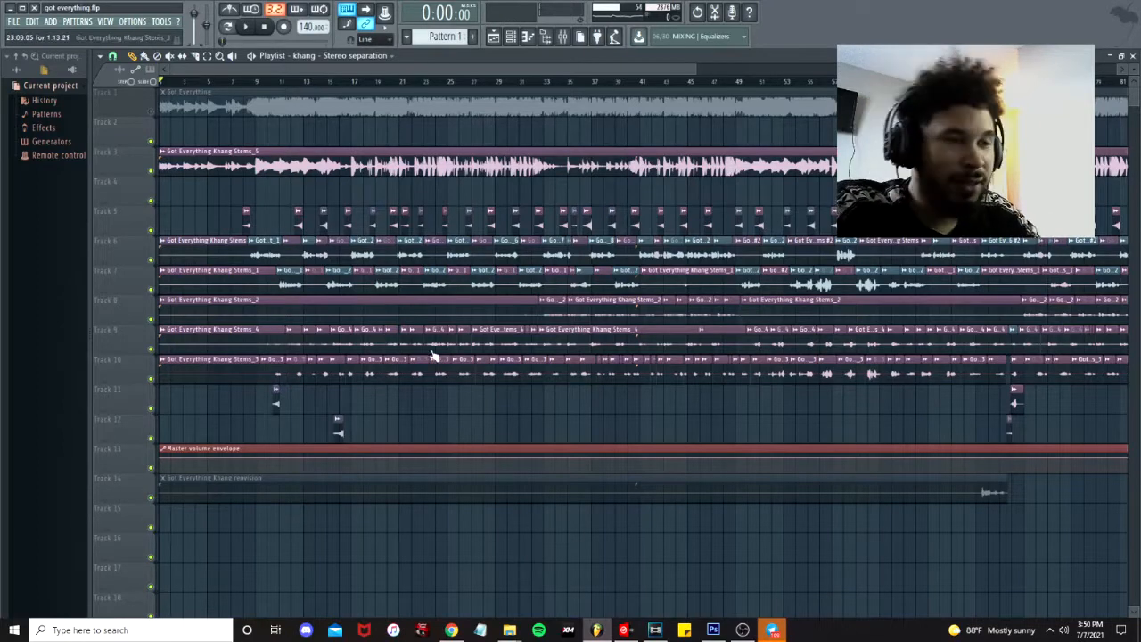
# - Open the mixer, compare the effect chains of the vocal inserts, select insert 4 and mute insert 100
pyautogui.click(563, 39)
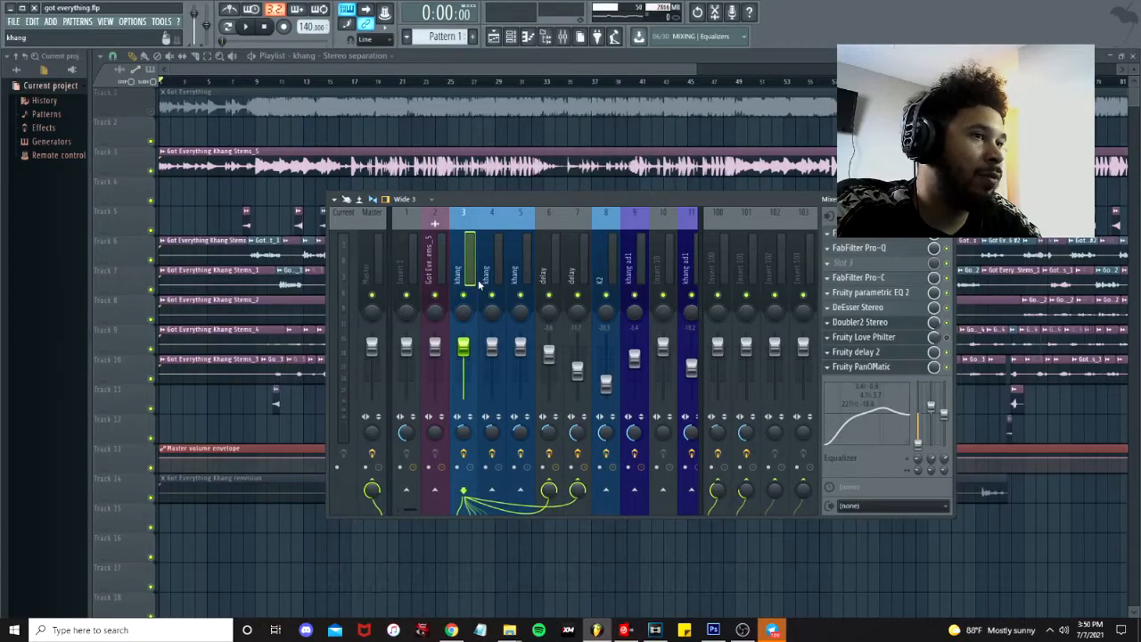
pyautogui.click(490, 277)
pyautogui.click(517, 272)
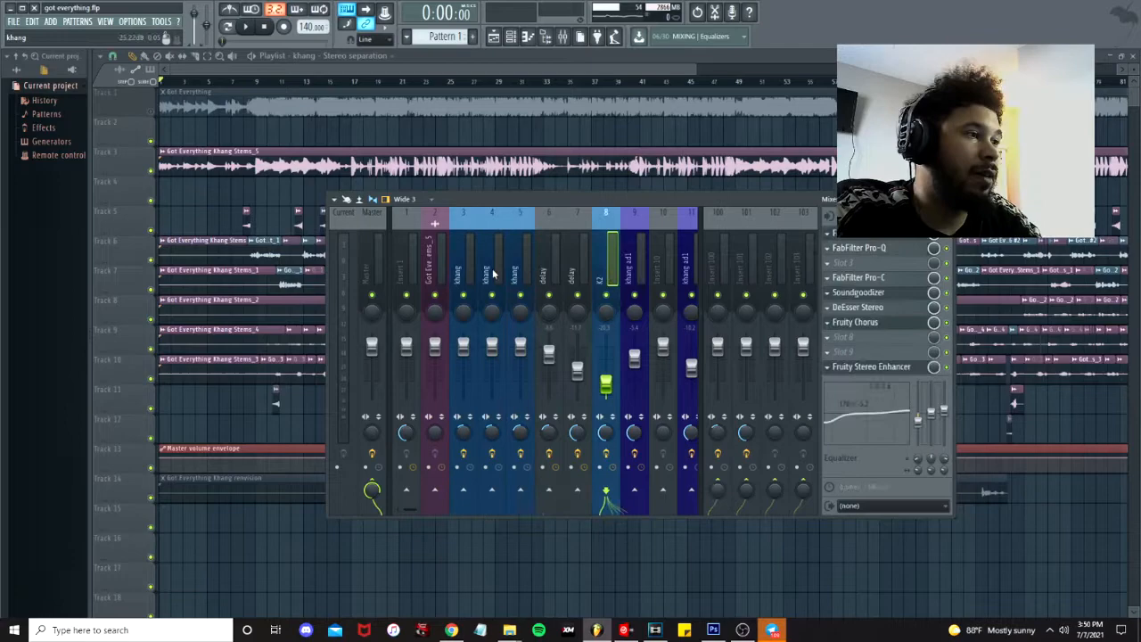
pyautogui.click(489, 273)
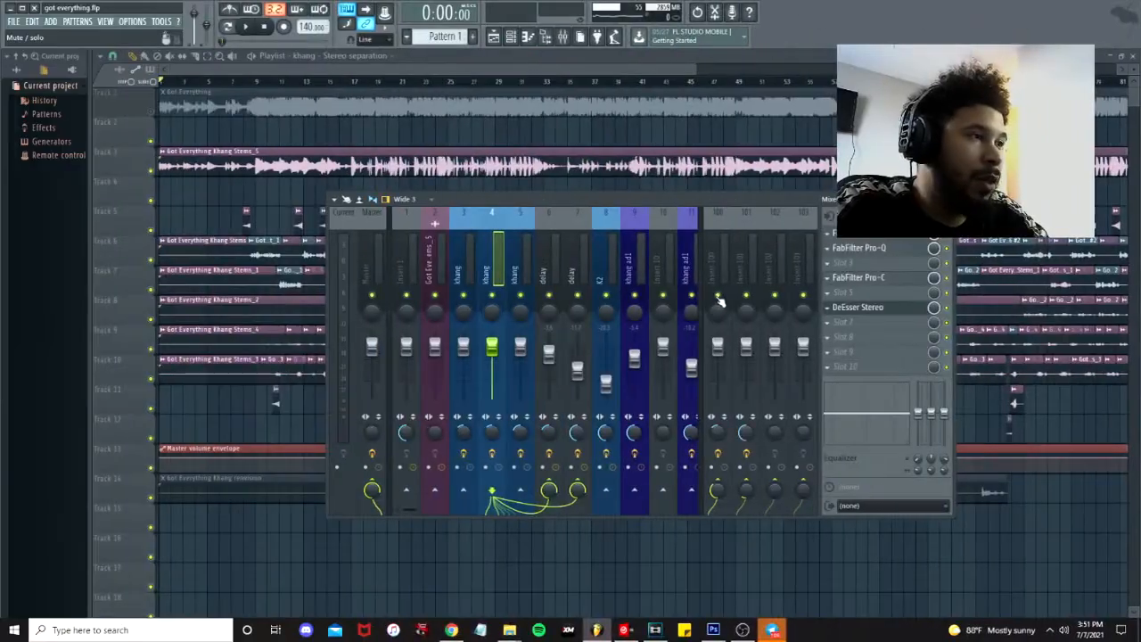
pyautogui.click(718, 296)
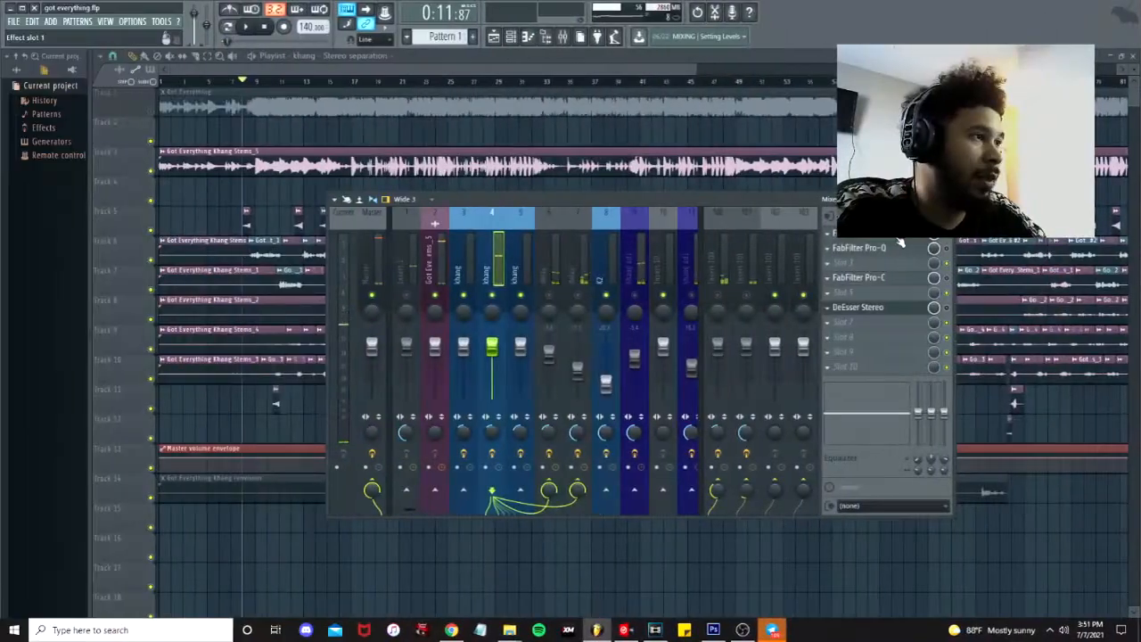
# - Try boosting the band near 175 Hz to +30 dB in insert 4's FabFilter Pro-Q, pull its gain back down and undo the change
pyautogui.click(894, 245)
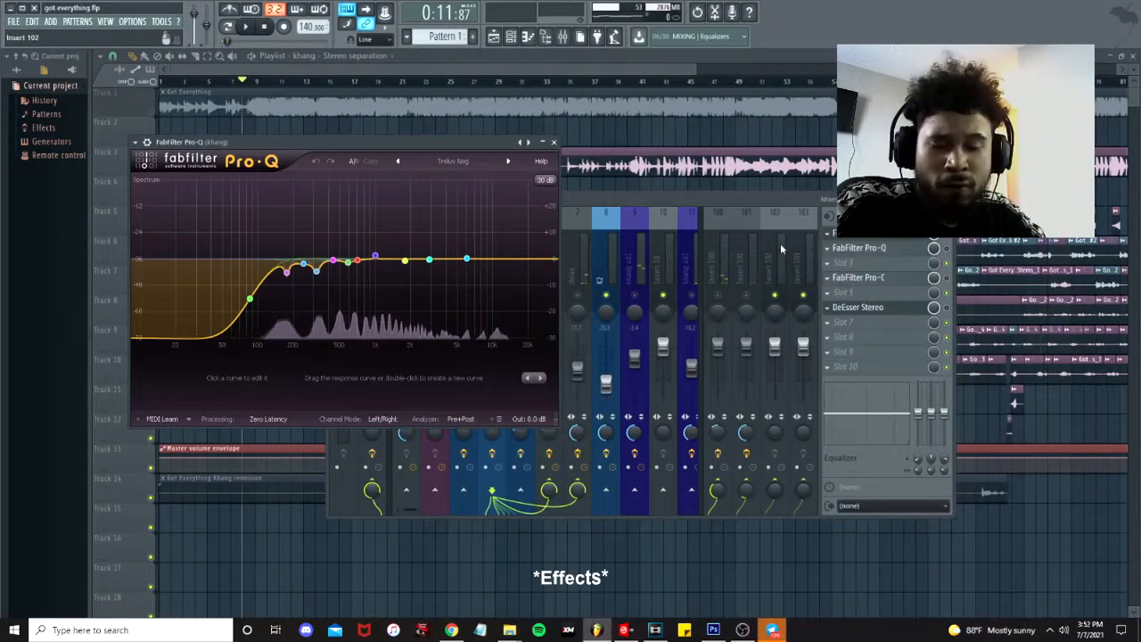
pyautogui.click(888, 247)
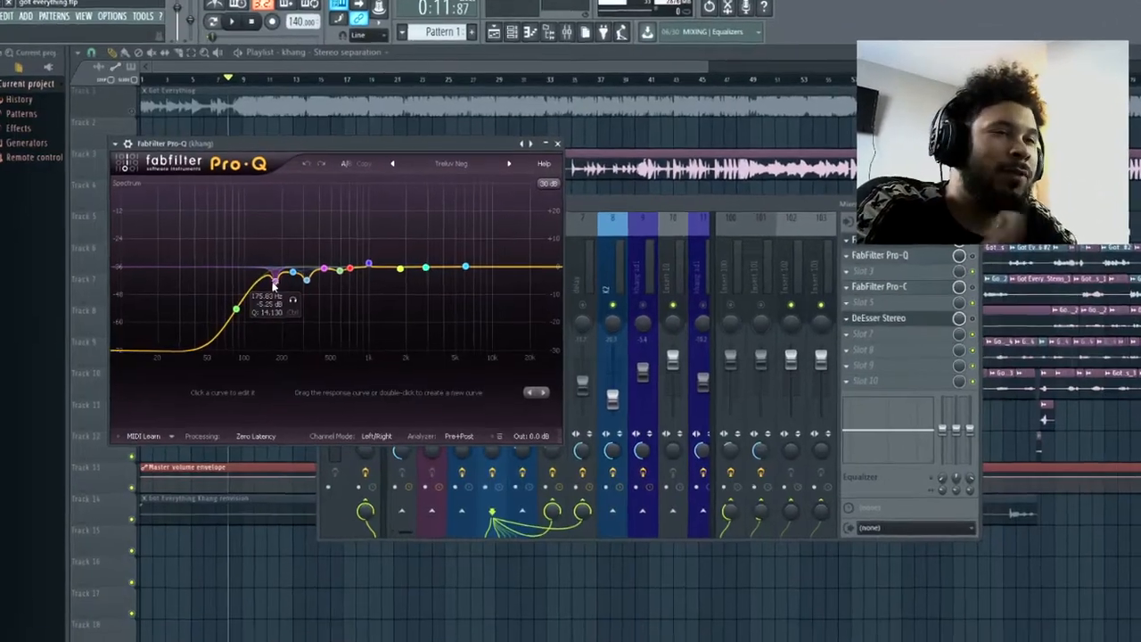
pyautogui.moveTo(287, 272); pyautogui.dragTo(283, 142)
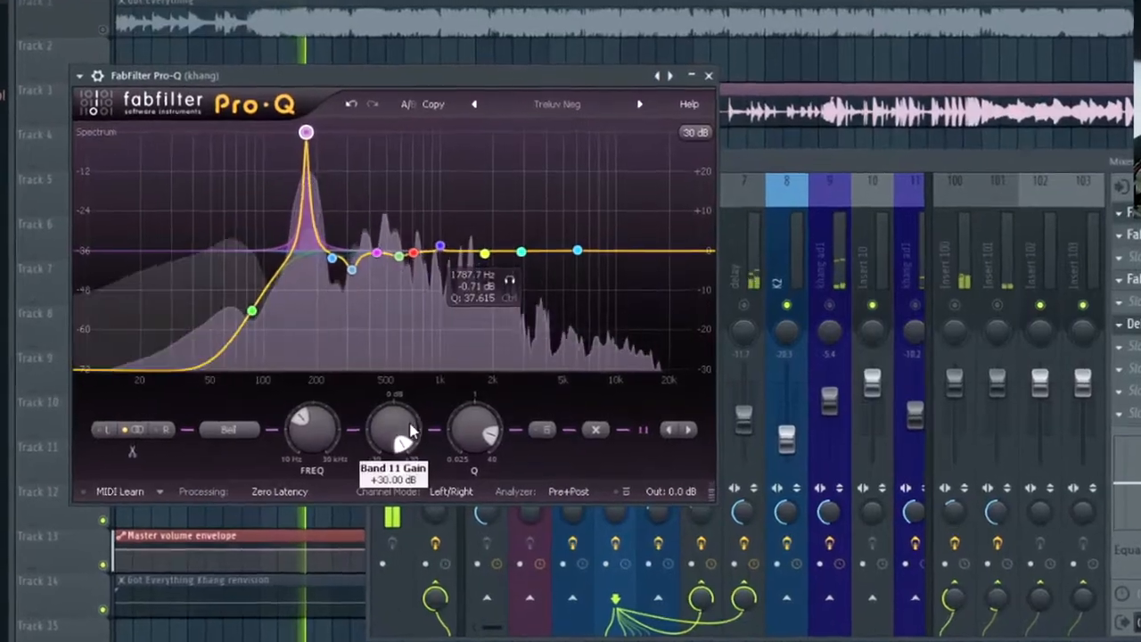
pyautogui.moveTo(410, 431); pyautogui.dragTo(361, 553)
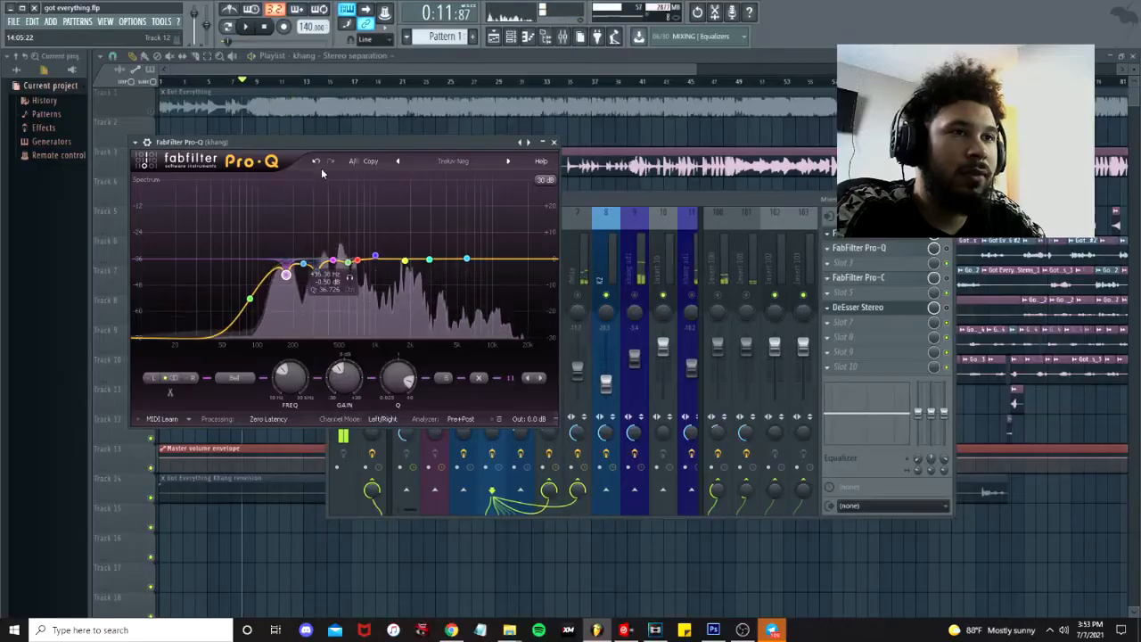
pyautogui.click(317, 162)
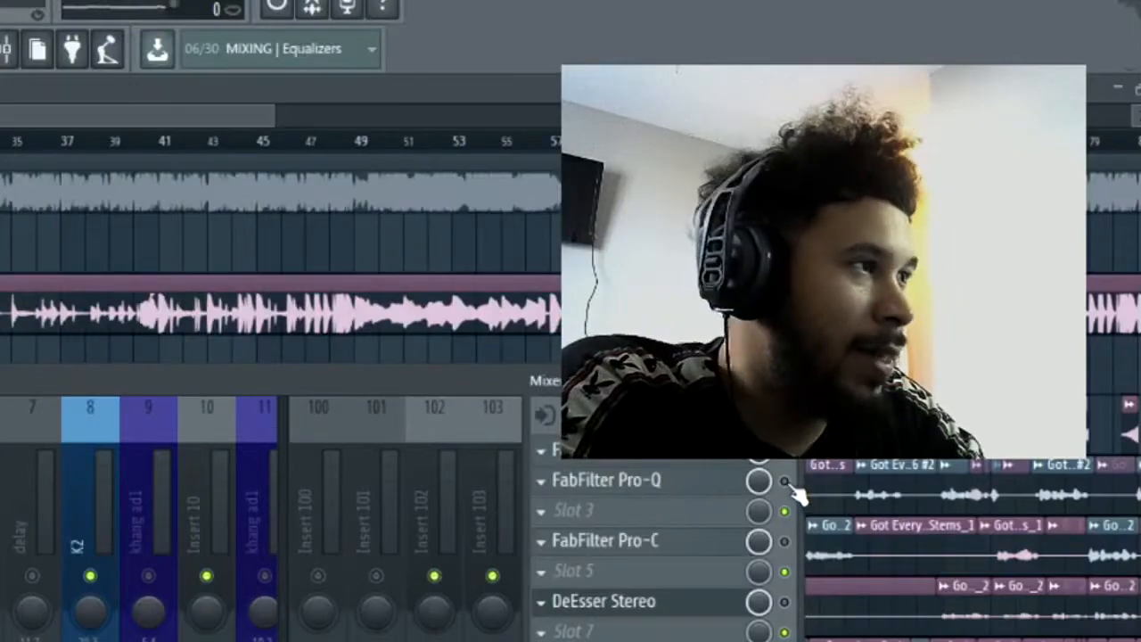
# - Enable FabFilter Pro-Q on insert 4, stop playback and check the threshold and ratio in FabFilter Pro-C
pyautogui.click(946, 247)
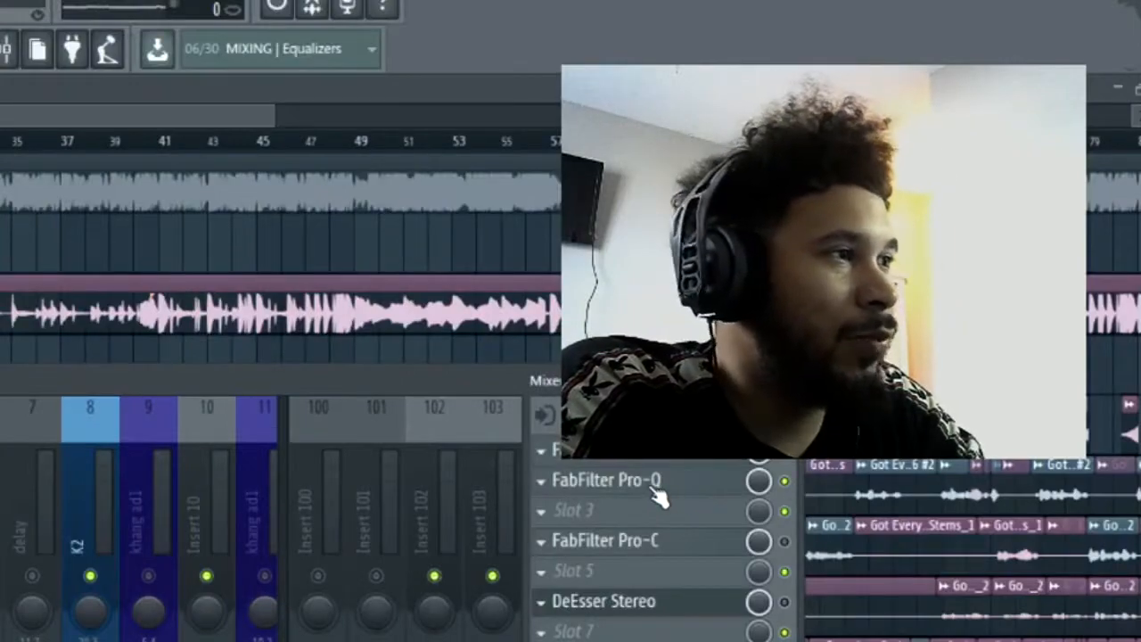
pyautogui.click(654, 490)
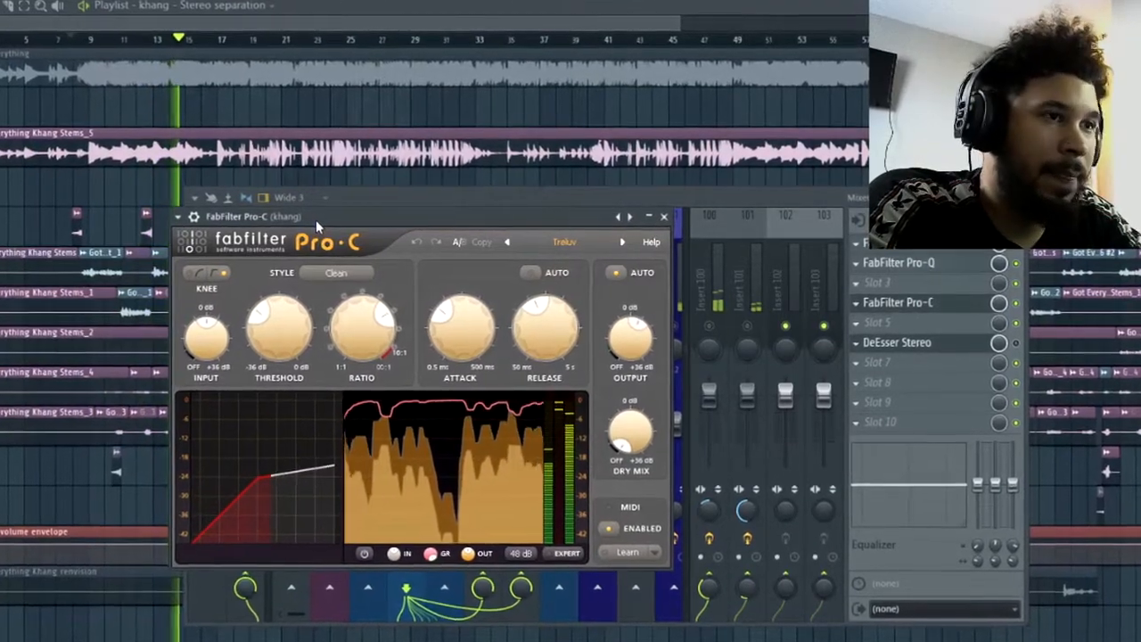
pyautogui.press('space')
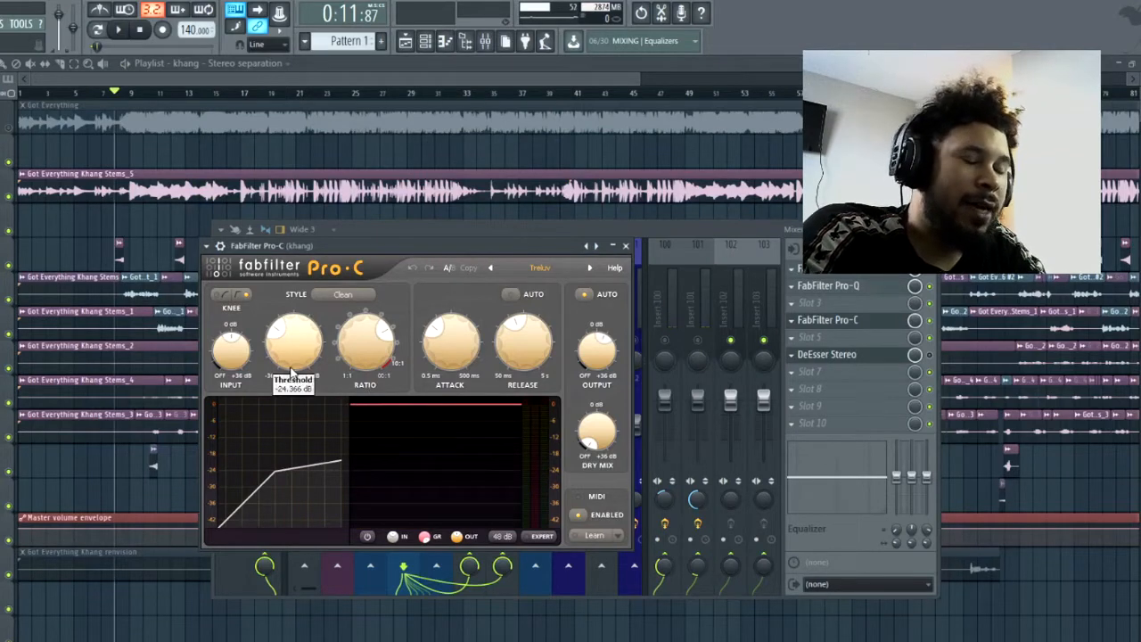
pyautogui.moveTo(292, 373)
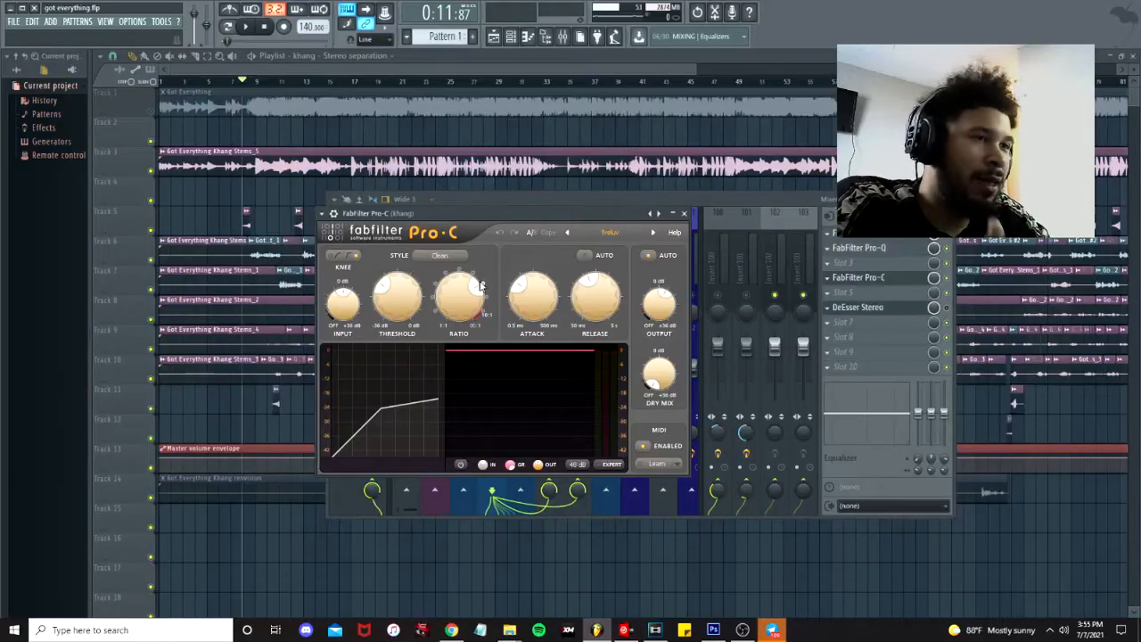
pyautogui.moveTo(469, 288)
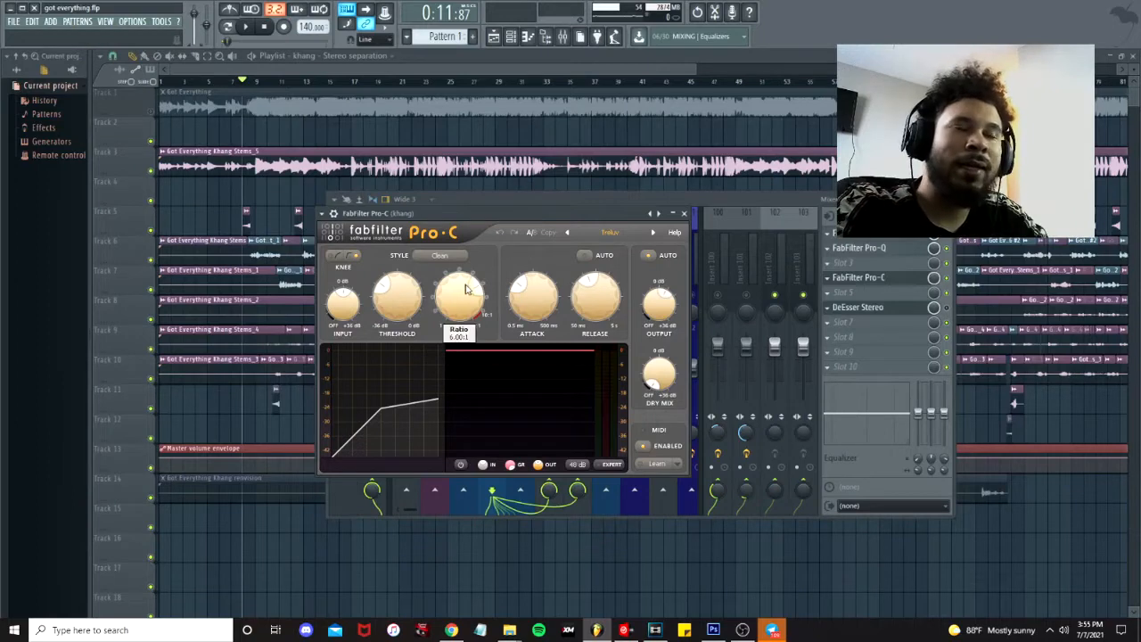
pyautogui.moveTo(446, 303)
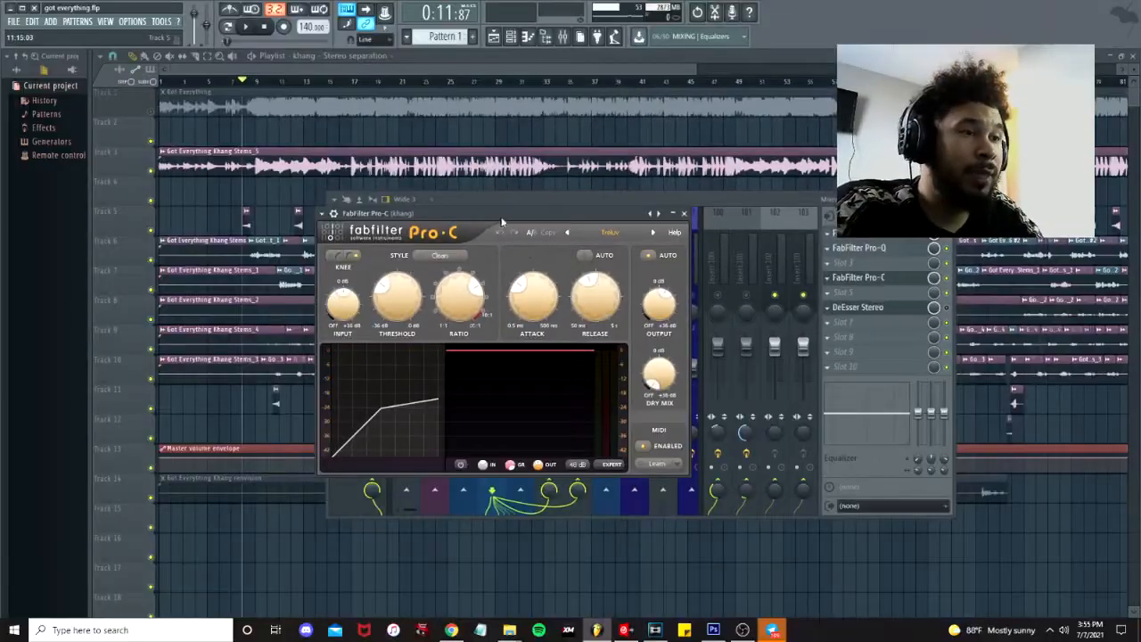
# - Audition the compressed vocal with the Master track's stereo separation at 100% merged, stop playback and reset the separation
pyautogui.moveTo(502, 221); pyautogui.dragTo(633, 182)
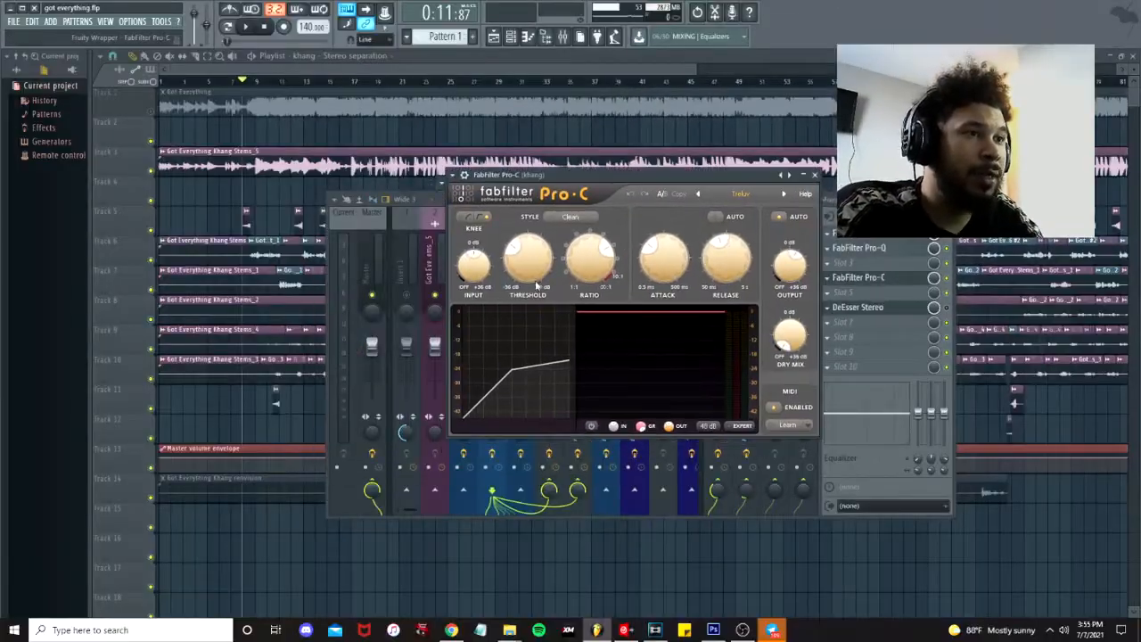
pyautogui.click(375, 446)
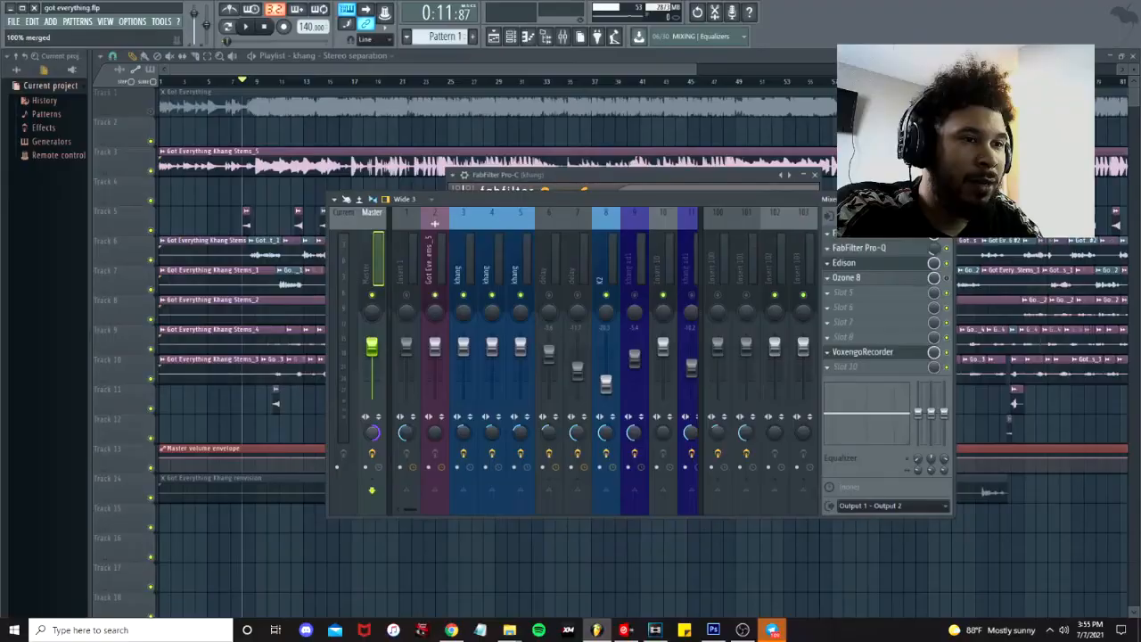
pyautogui.click(509, 189)
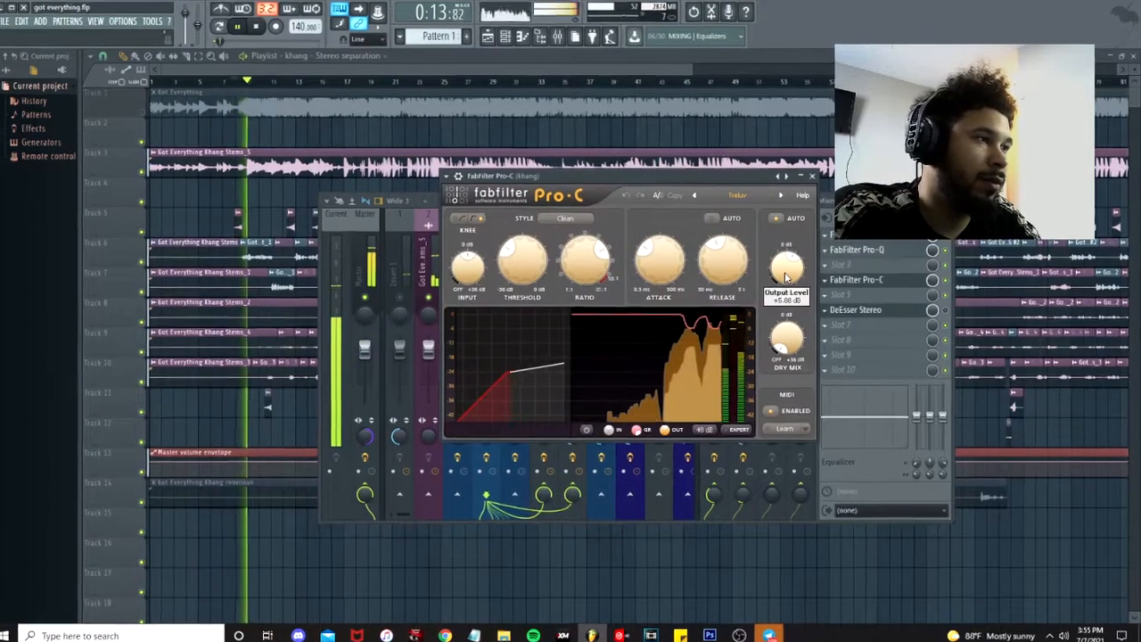
pyautogui.moveTo(786, 277)
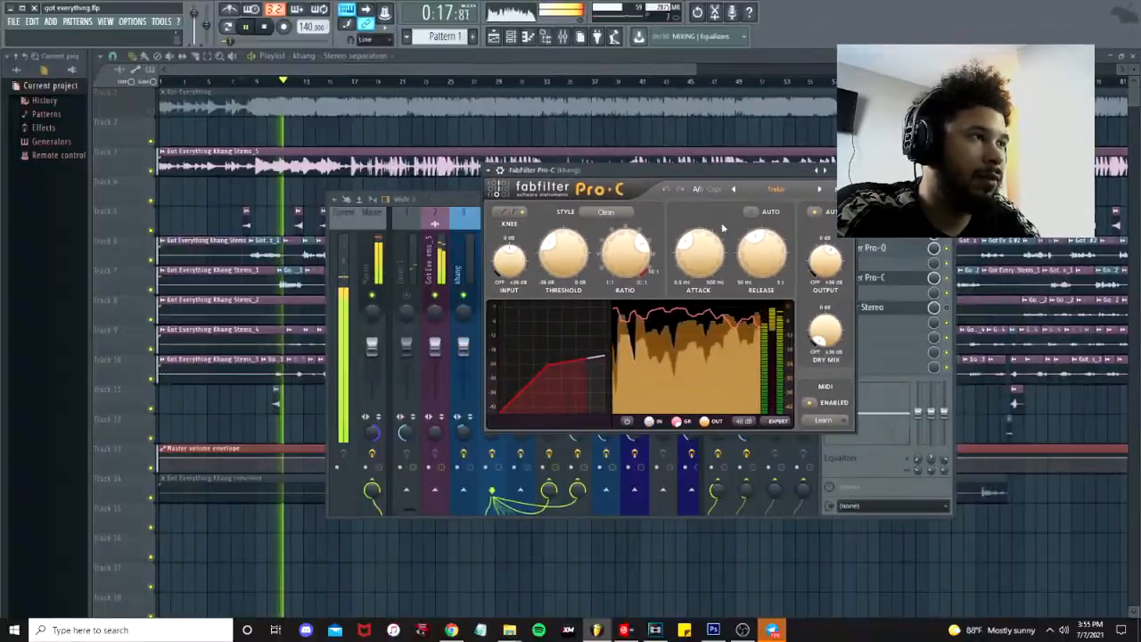
pyautogui.press('space')
pyautogui.rightClick(375, 434)
pyautogui.click(387, 441)
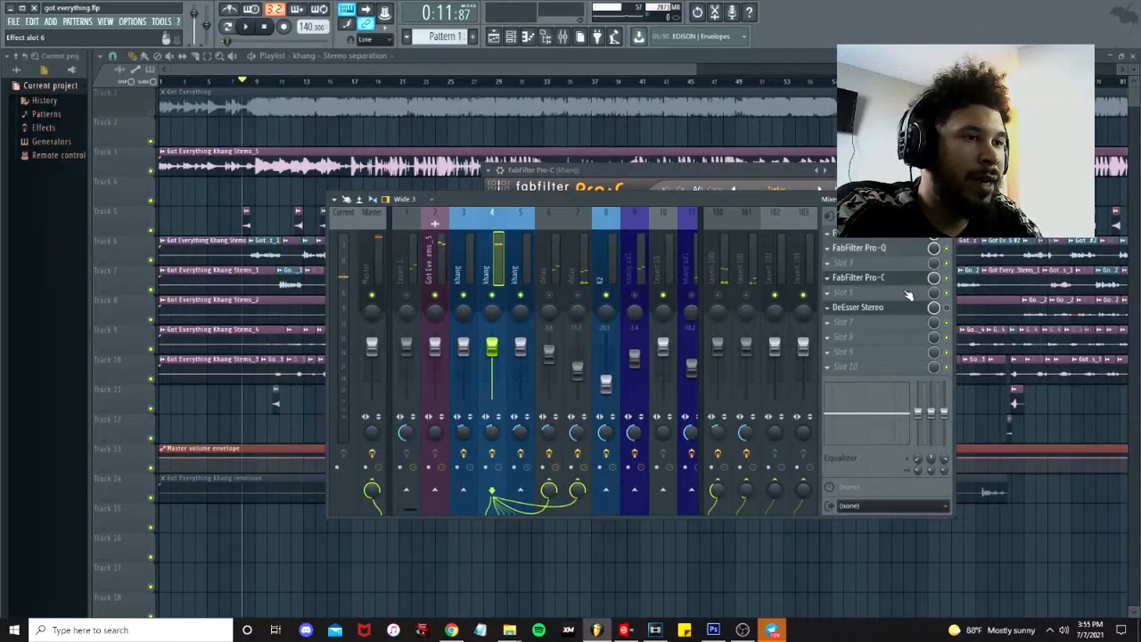
# - Inspect the FabFilter Pro-C and DeEsser Stereo settings on insert 4, and close the DeEsser
pyautogui.click(883, 278)
pyautogui.moveTo(825, 266)
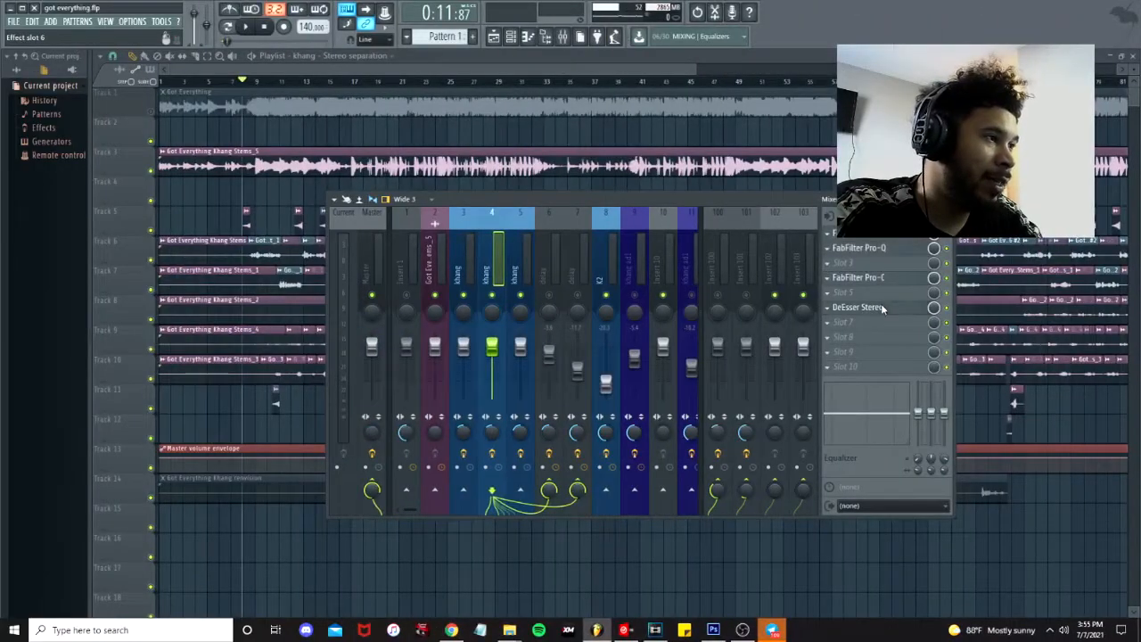
pyautogui.click(880, 307)
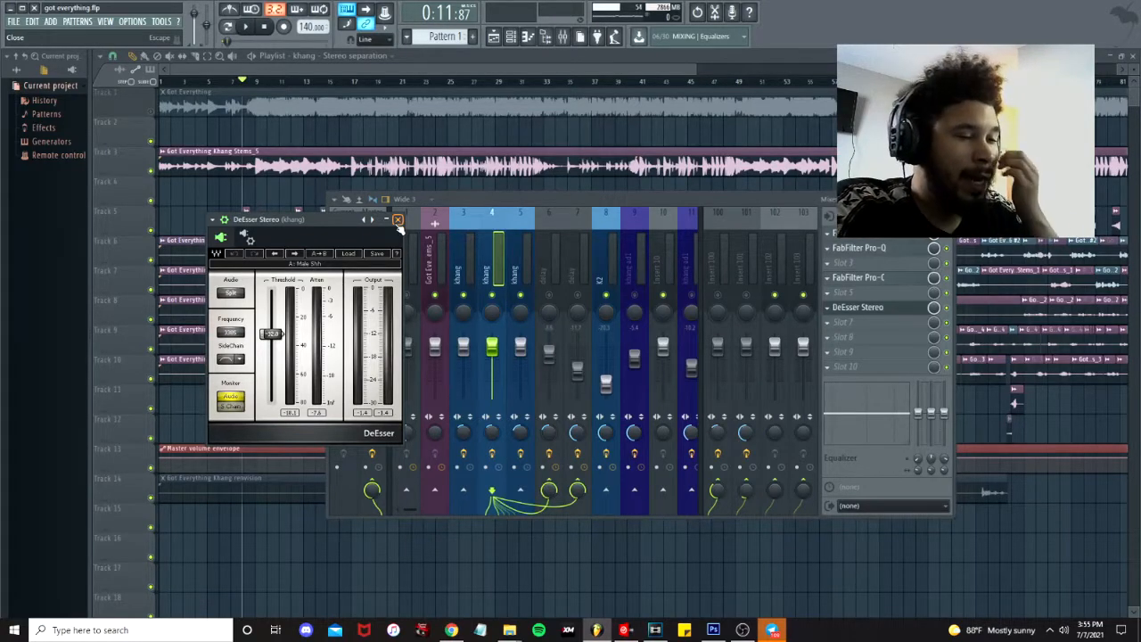
pyautogui.click(398, 220)
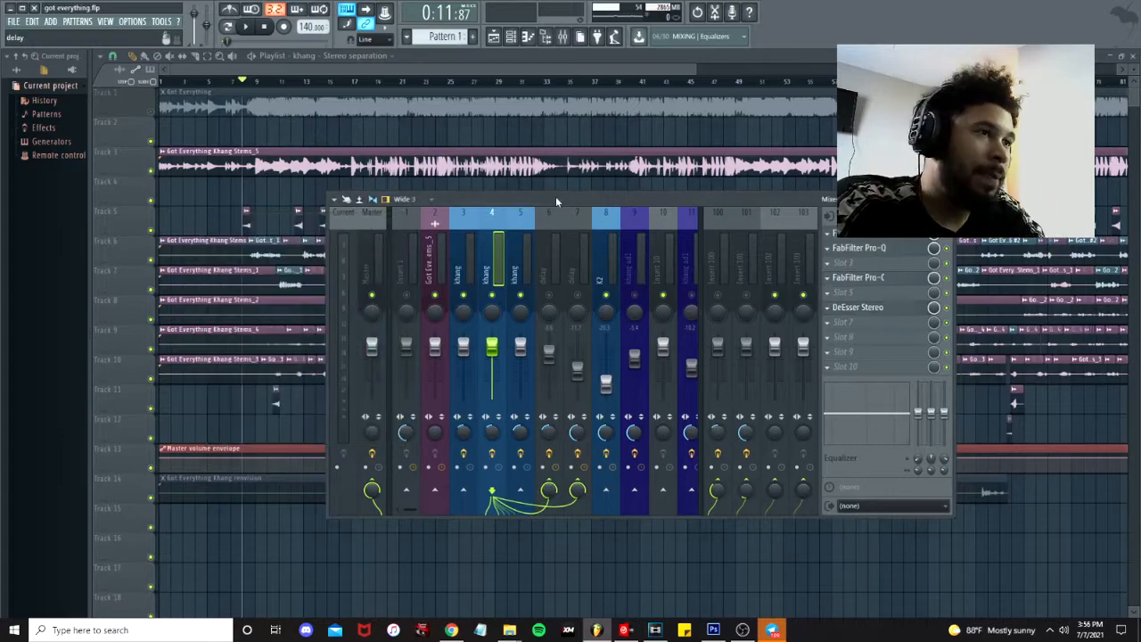
# - Play the song to hear the processed vocal while surveying the arrangement in the playlist
pyautogui.press('space')
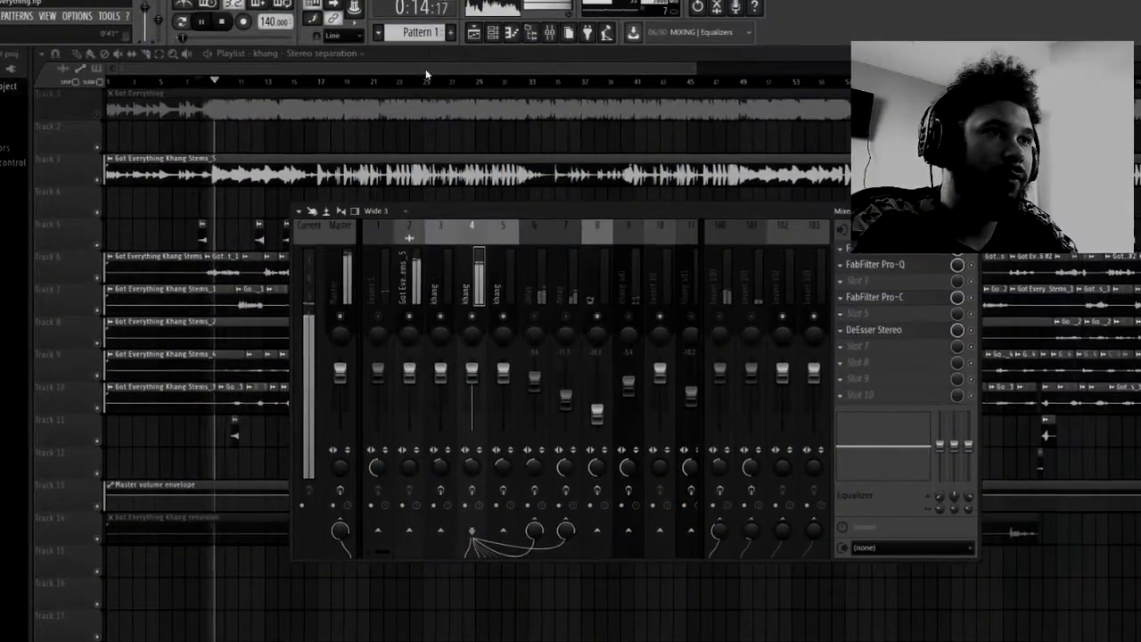
pyautogui.moveTo(452, 70)
pyautogui.mouseDown()
pyautogui.moveTo(474, 72)
pyautogui.moveTo(457, 74)
pyautogui.mouseUp()
pyautogui.scroll(-3, 332, 329)
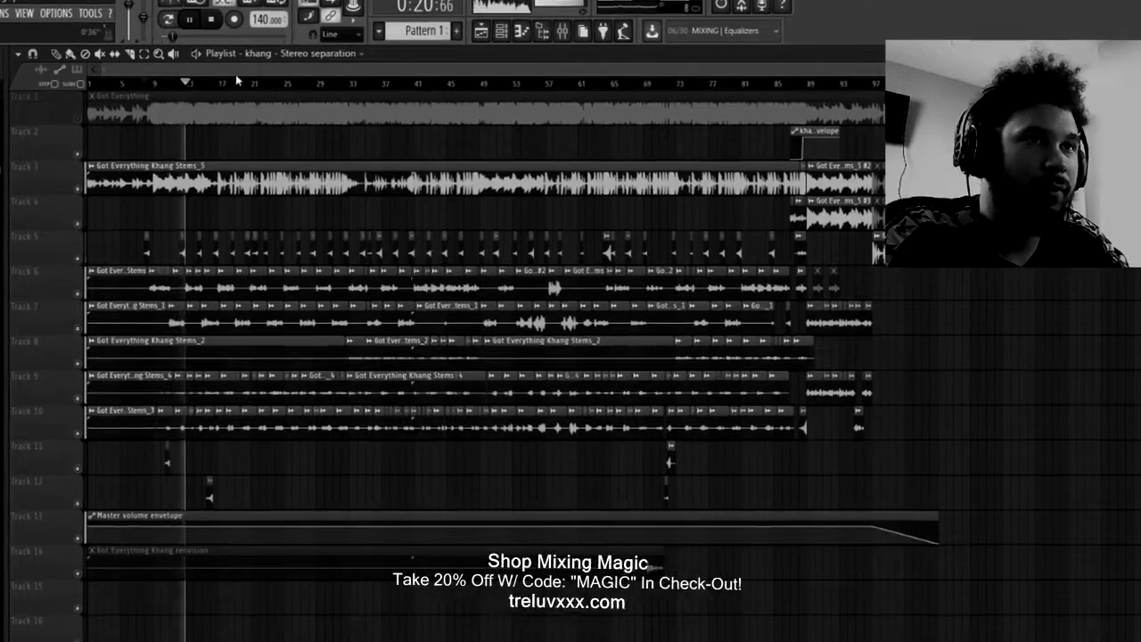
pyautogui.scroll(3, 211, 238)
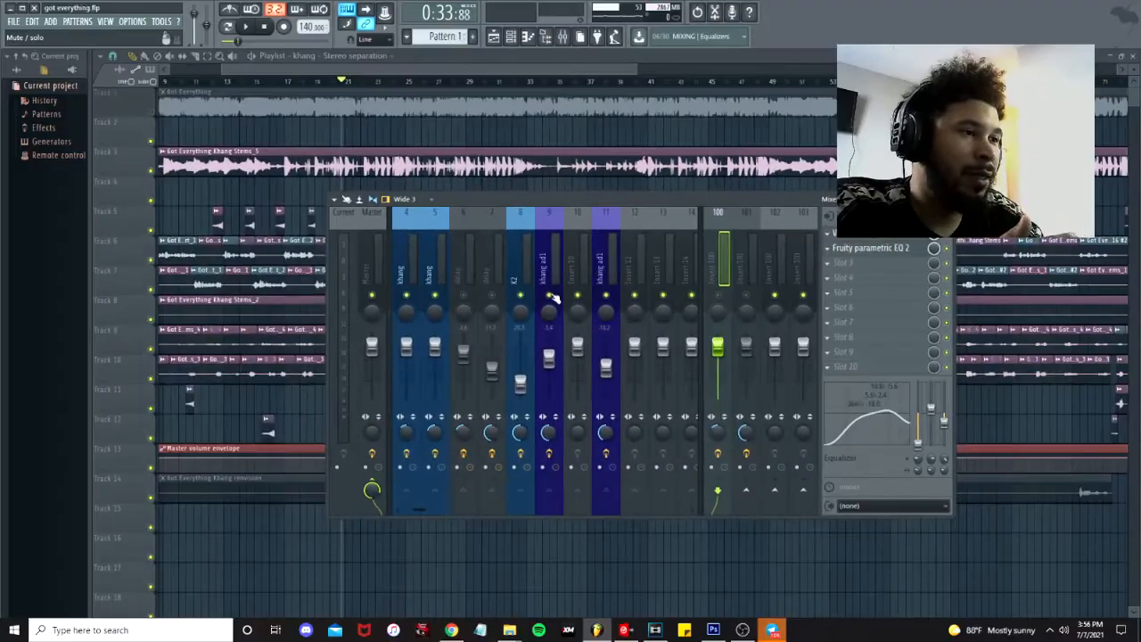
# - View the ad-lib chain on insert 9, and look up the mixer track state options for insert 4 without loading one
pyautogui.click(545, 266)
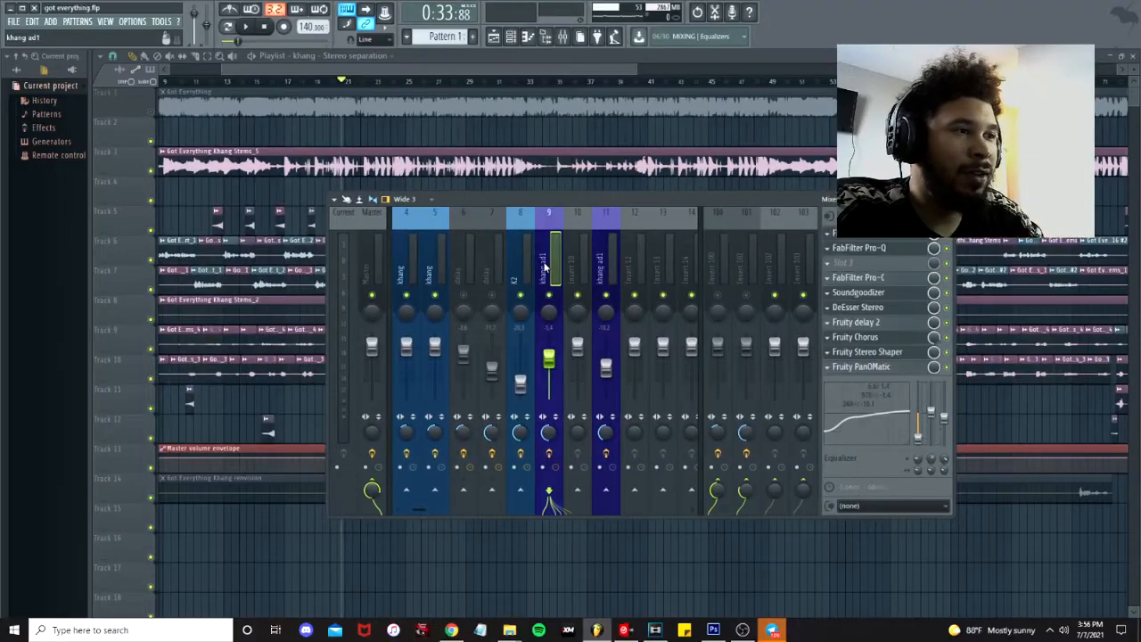
pyautogui.scroll(3, 474, 270)
pyautogui.click(488, 263)
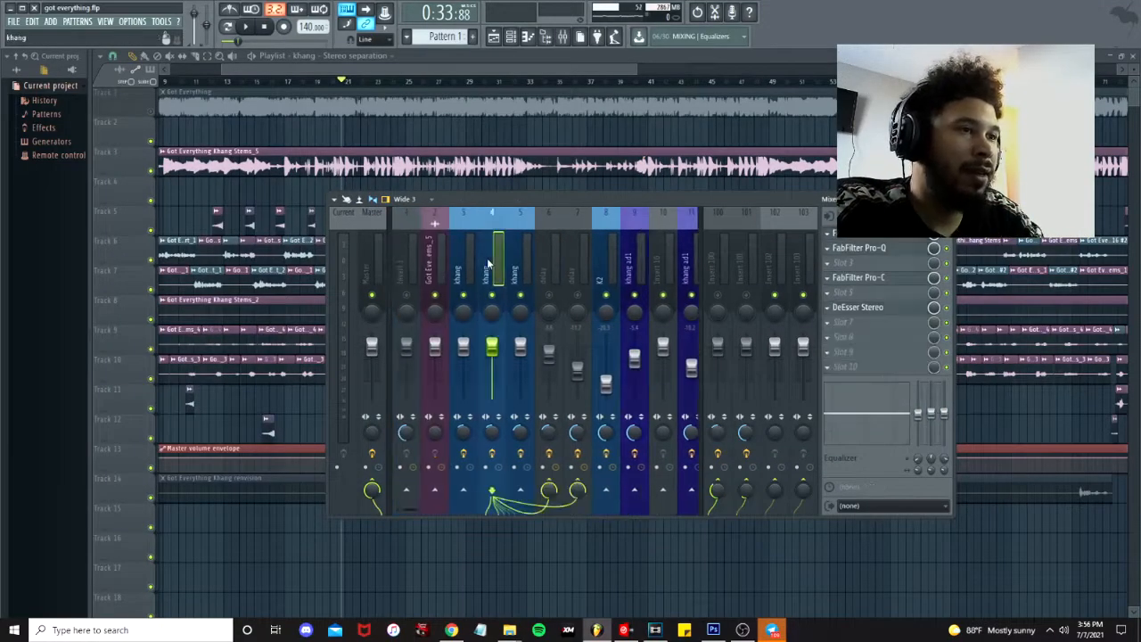
pyautogui.rightClick(488, 265)
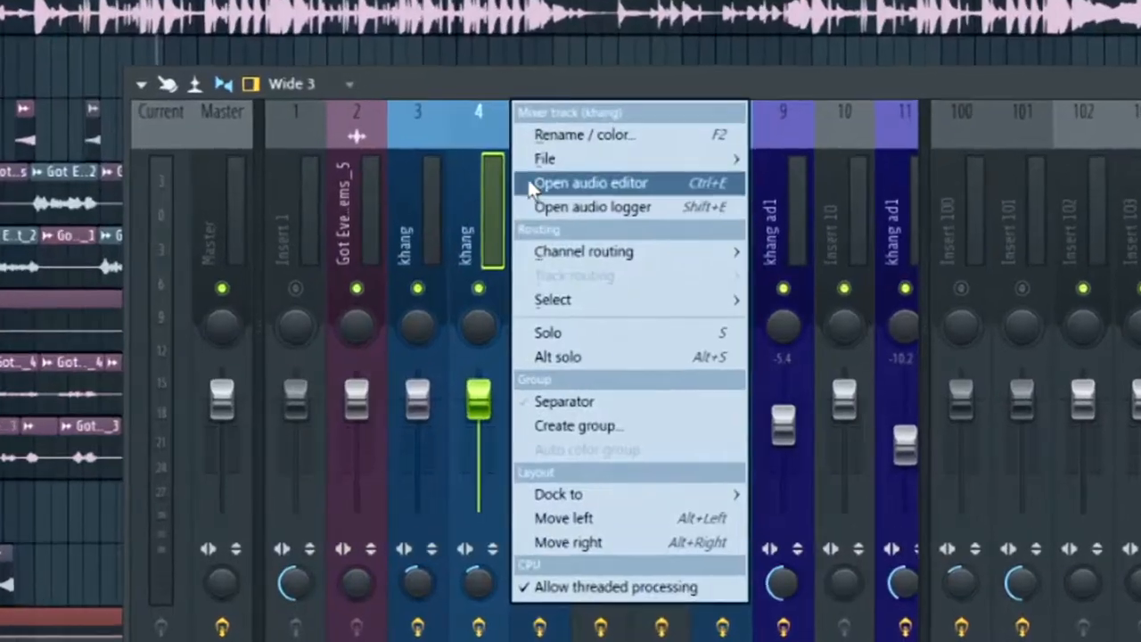
pyautogui.moveTo(571, 233)
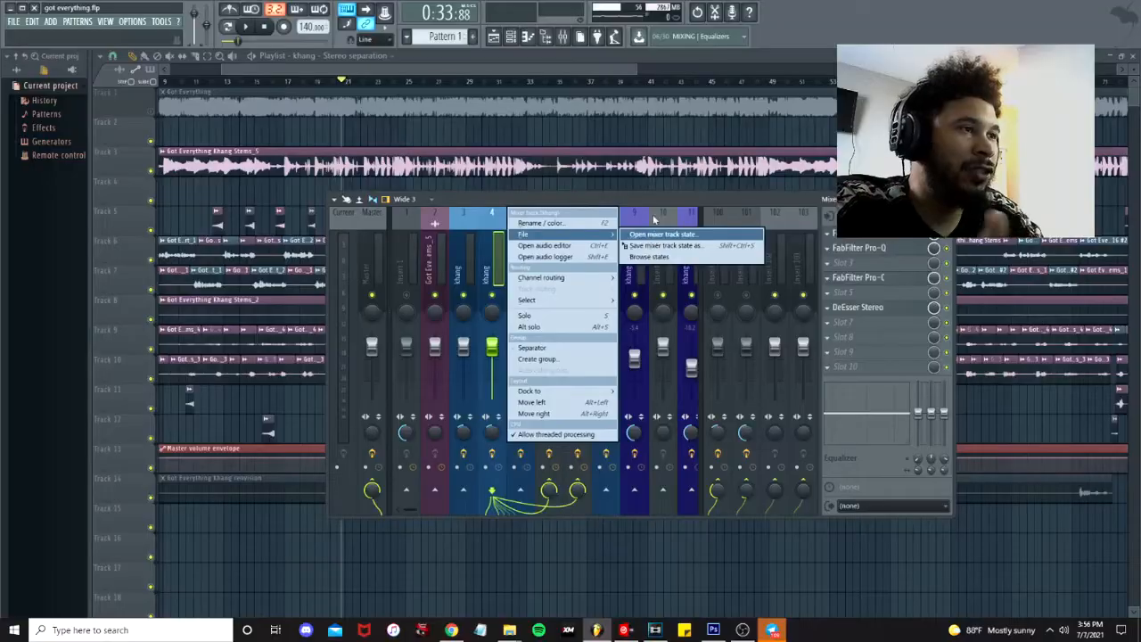
pyautogui.click(731, 88)
# - Check the effect chain on ad-lib insert 11, and open FabFilter Pro-Q on ad-lib insert 9
pyautogui.click(682, 266)
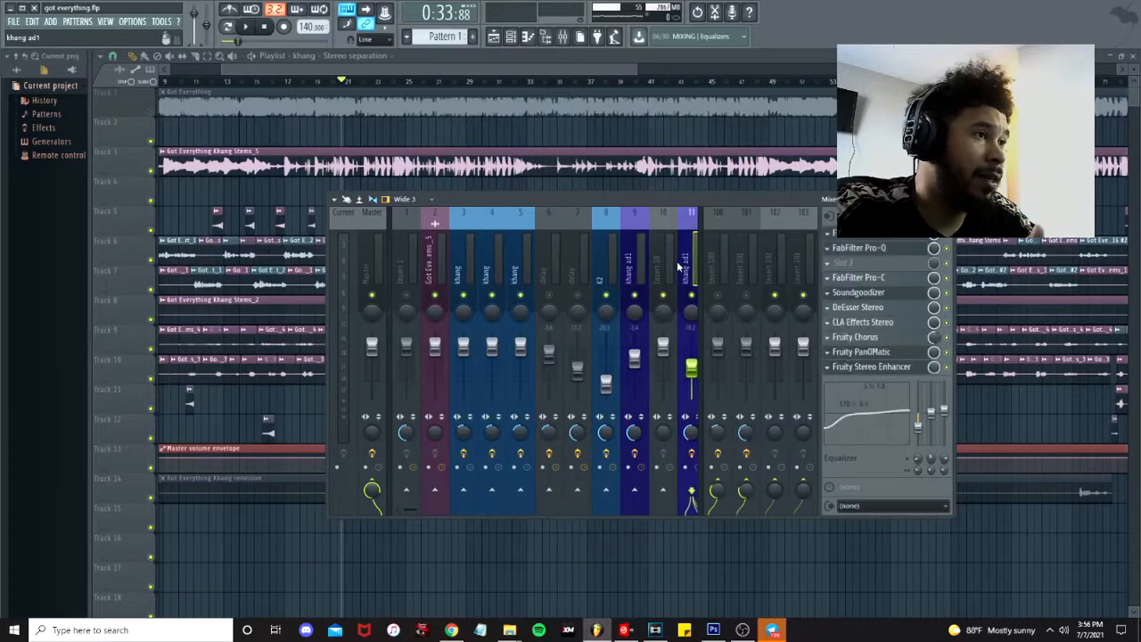
pyautogui.click(632, 277)
pyautogui.click(859, 247)
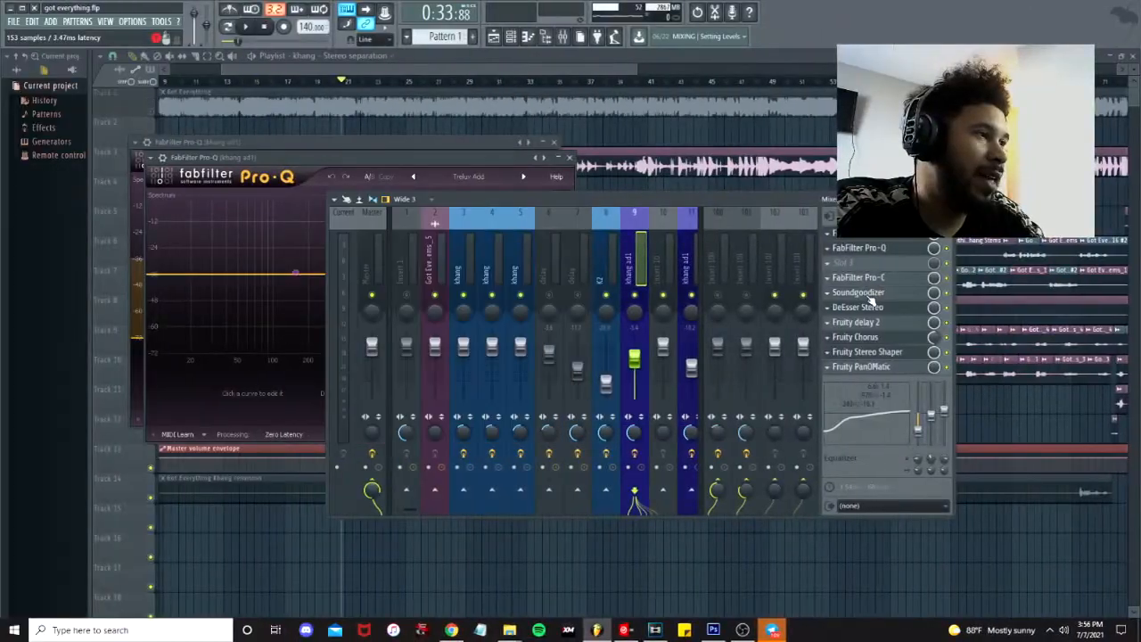
# - Inspect Soundgoodizer, Fruity Chorus, Fruity Stereo Shaper and Fruity PanOMatic on ad-lib insert 9, and close their windows
pyautogui.click(866, 299)
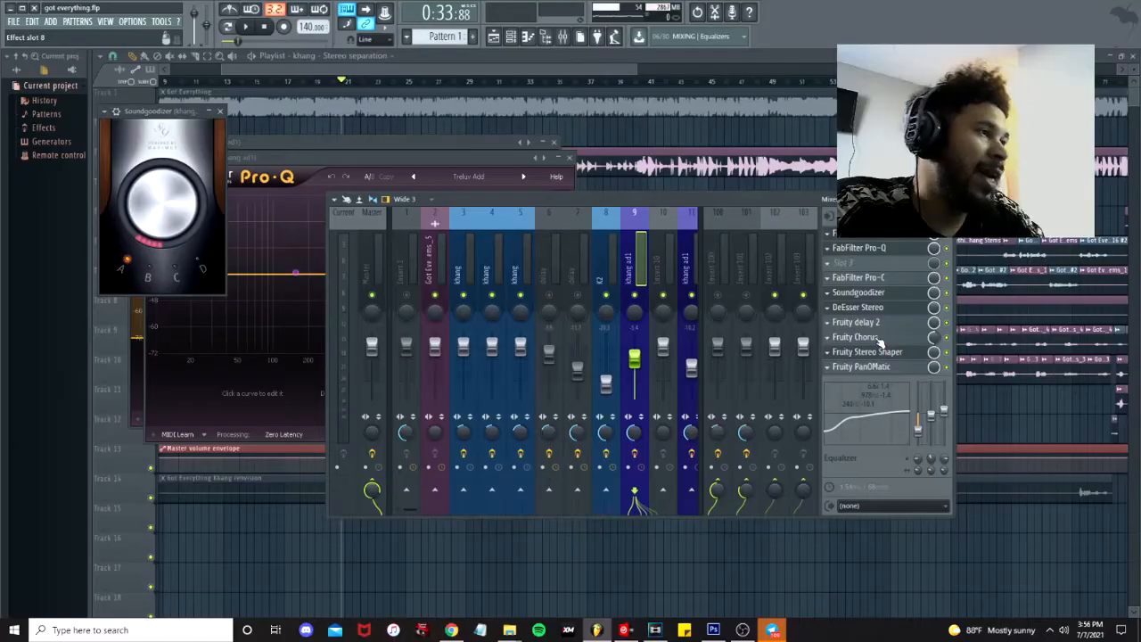
pyautogui.click(878, 339)
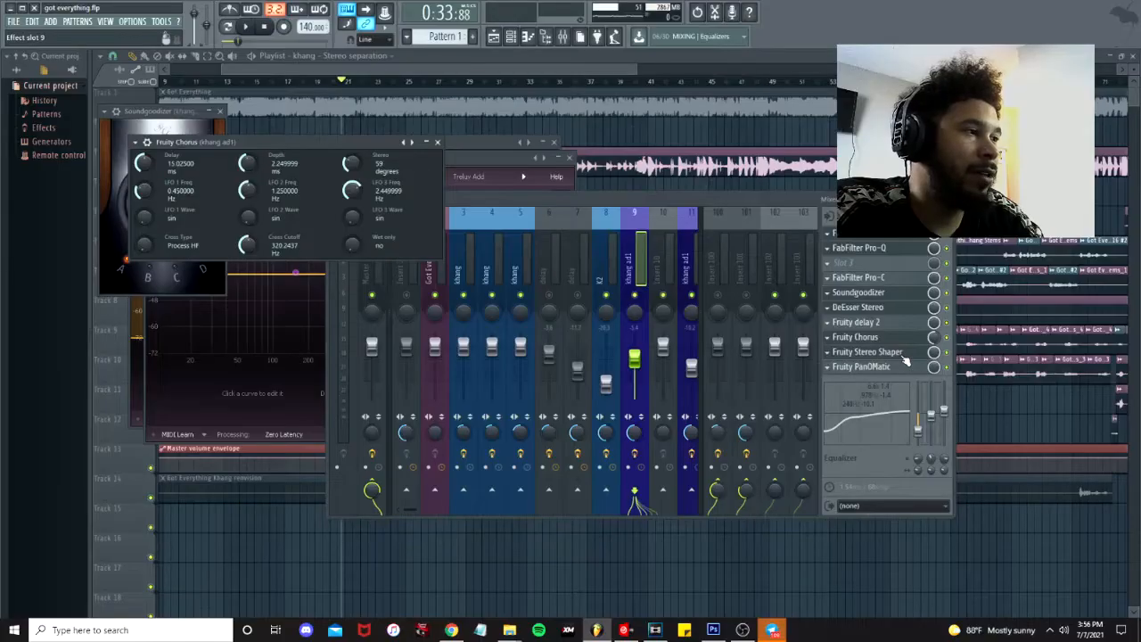
pyautogui.click(883, 353)
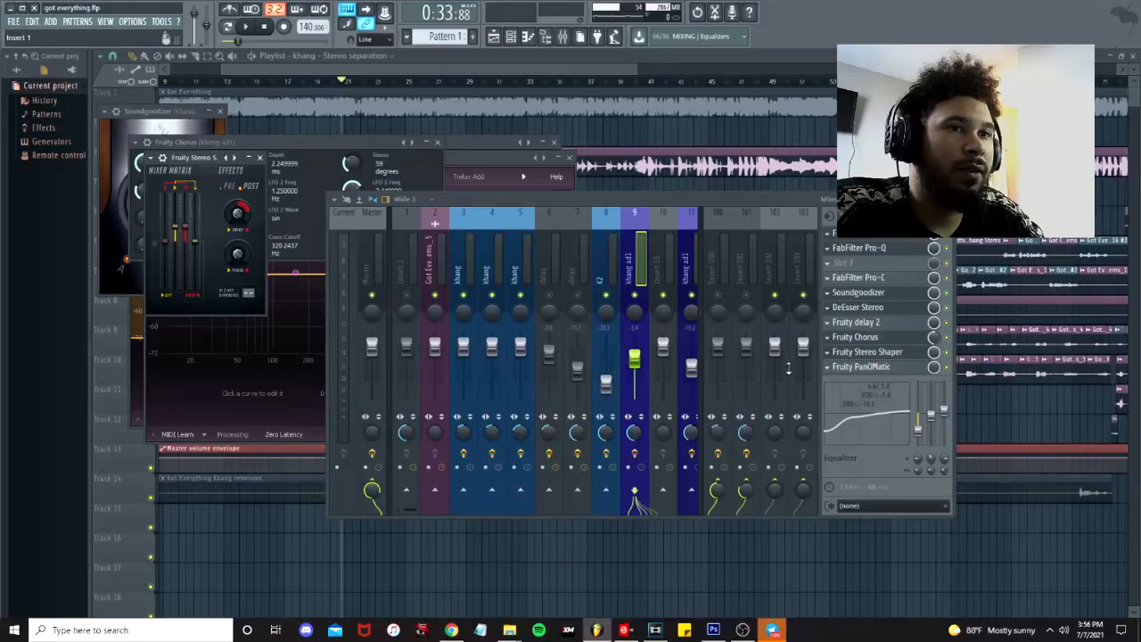
pyautogui.click(863, 367)
pyautogui.click(865, 354)
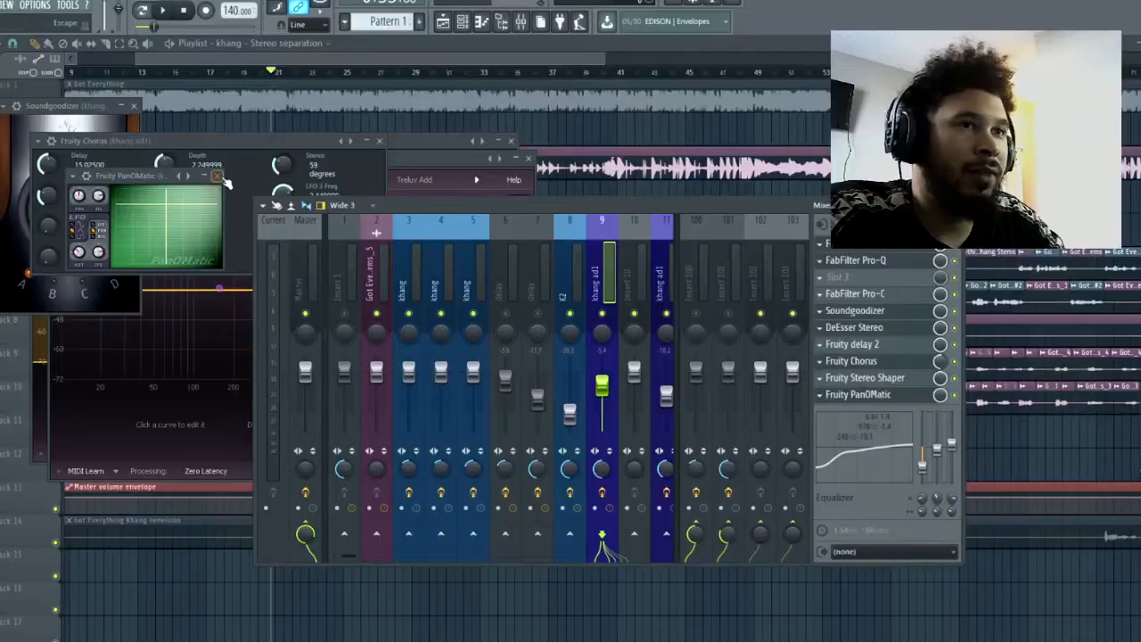
pyautogui.click(295, 173)
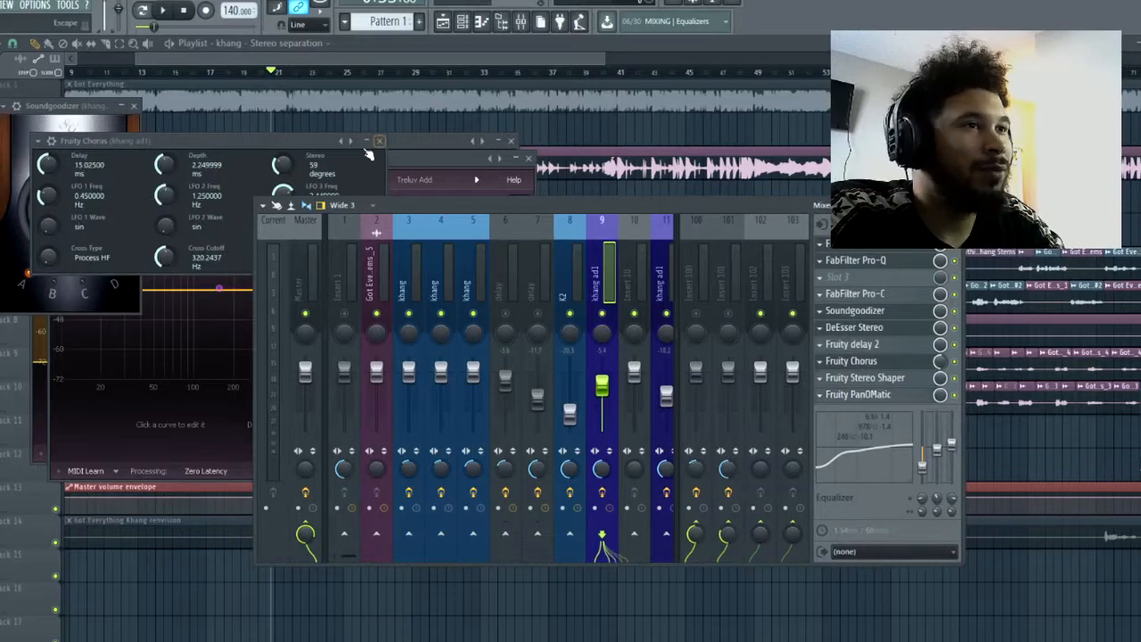
pyautogui.click(379, 141)
pyautogui.click(133, 106)
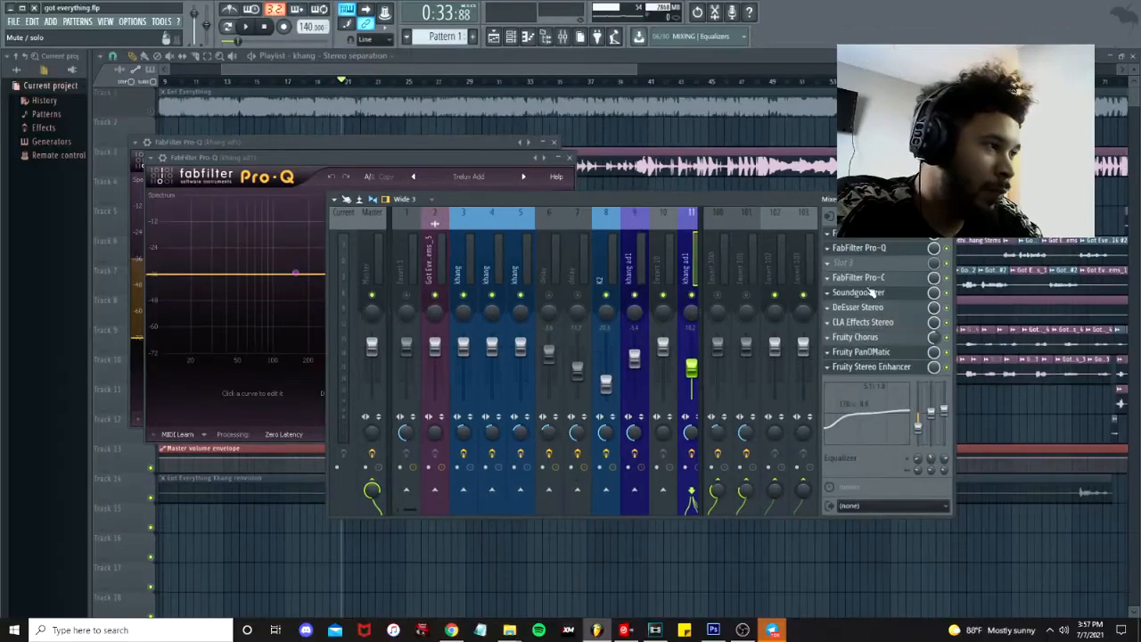
# - Compare the effect chains of ad-lib inserts 9 and 11, and inspect CLA Effects Stereo on insert 11 before closing it
pyautogui.click(635, 284)
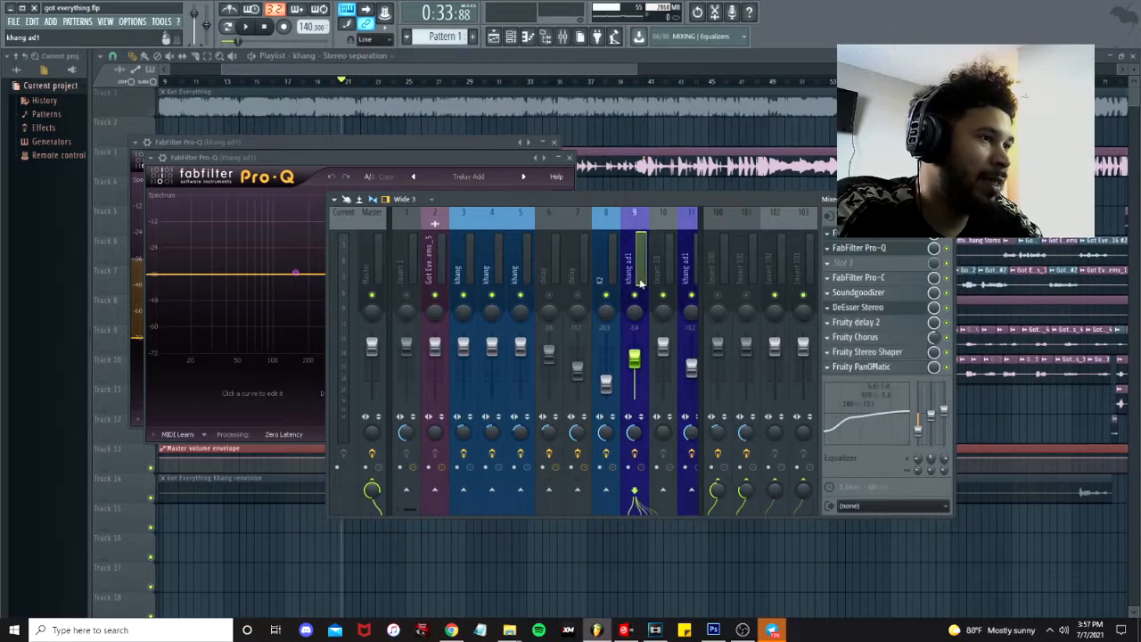
pyautogui.click(687, 279)
pyautogui.click(859, 324)
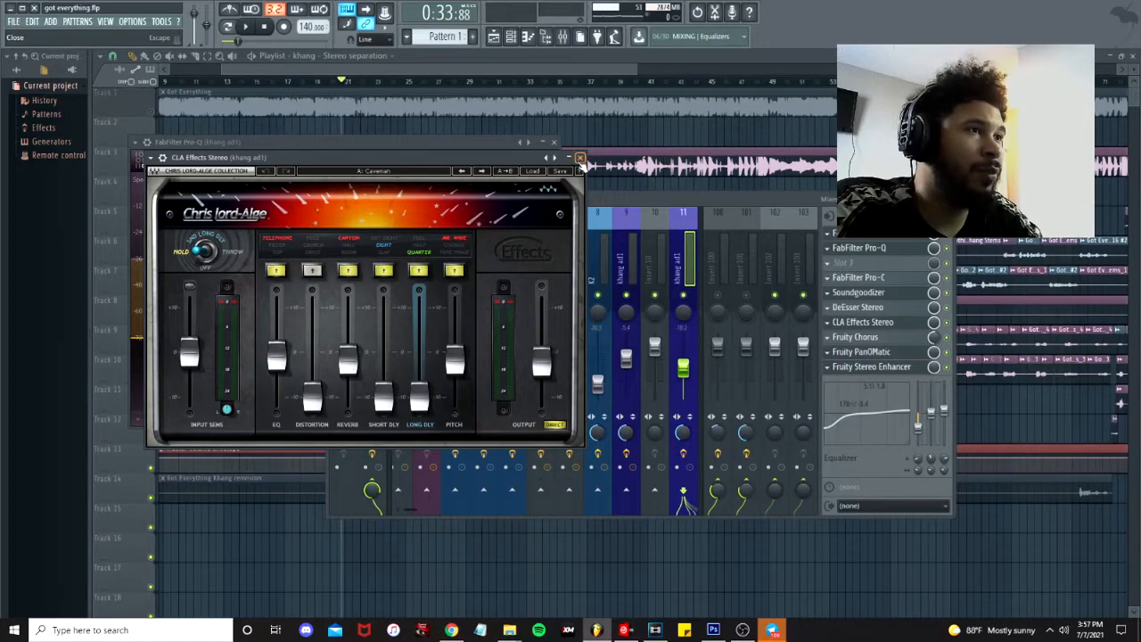
pyautogui.click(580, 159)
pyautogui.click(580, 159)
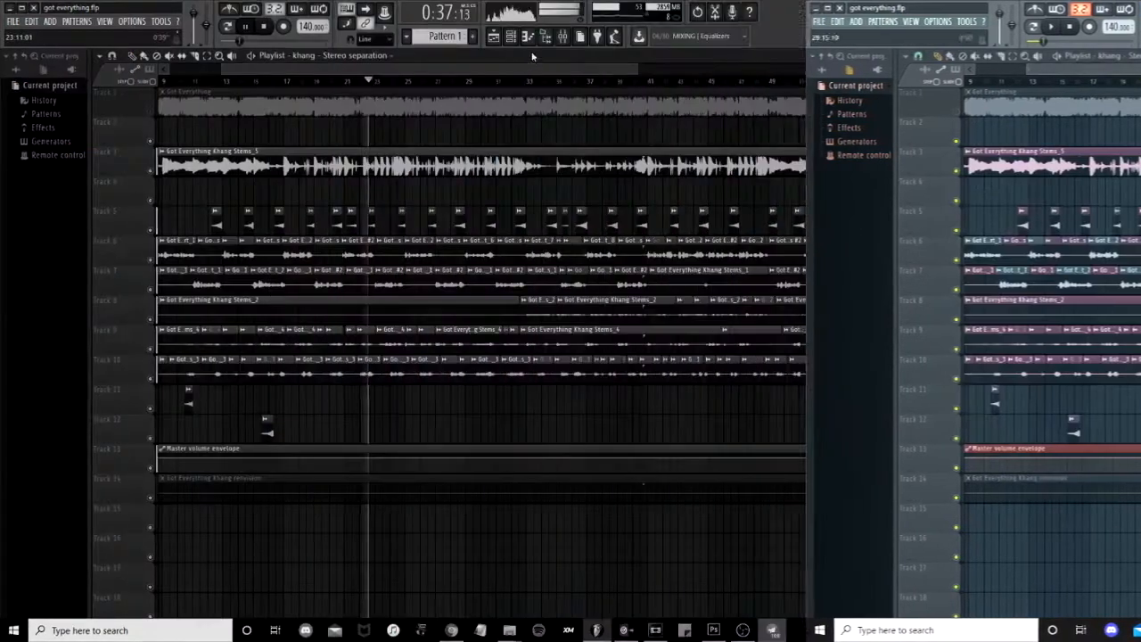
# - Preview the ad-libs with their effects in the mixer during playback, and unmute the vocal on insert 4
pyautogui.press('F9')
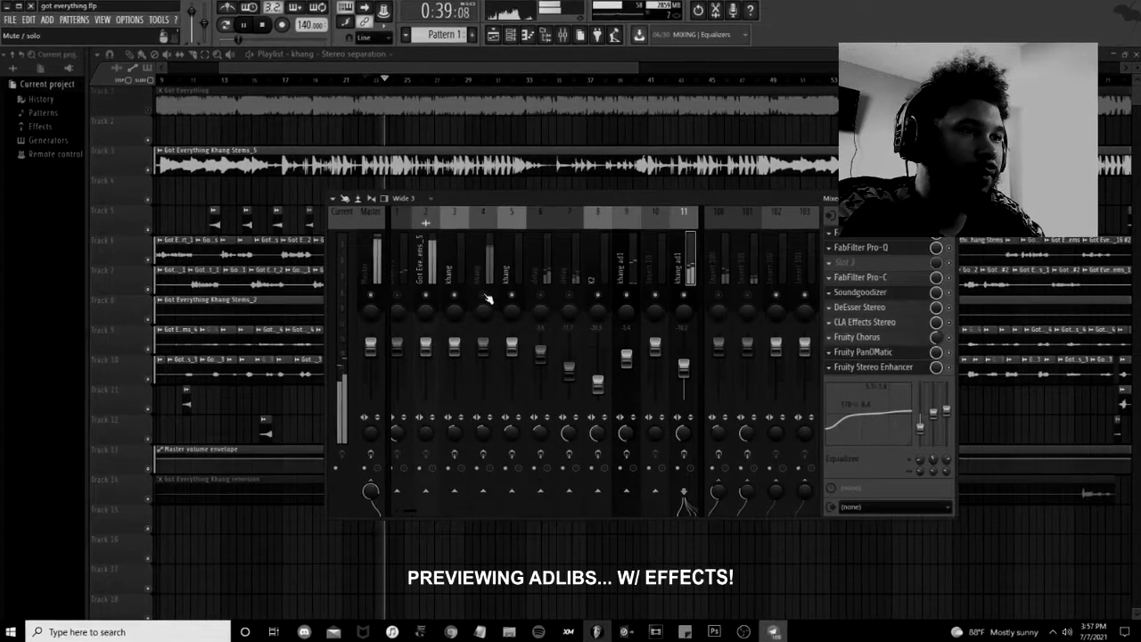
pyautogui.click(627, 295)
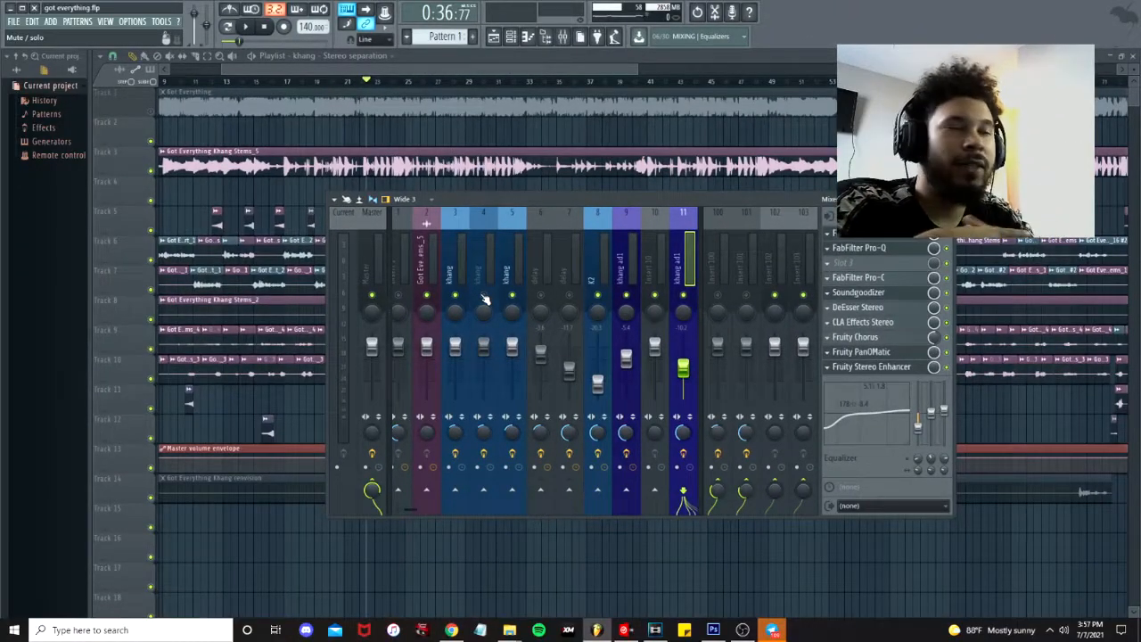
pyautogui.click(483, 295)
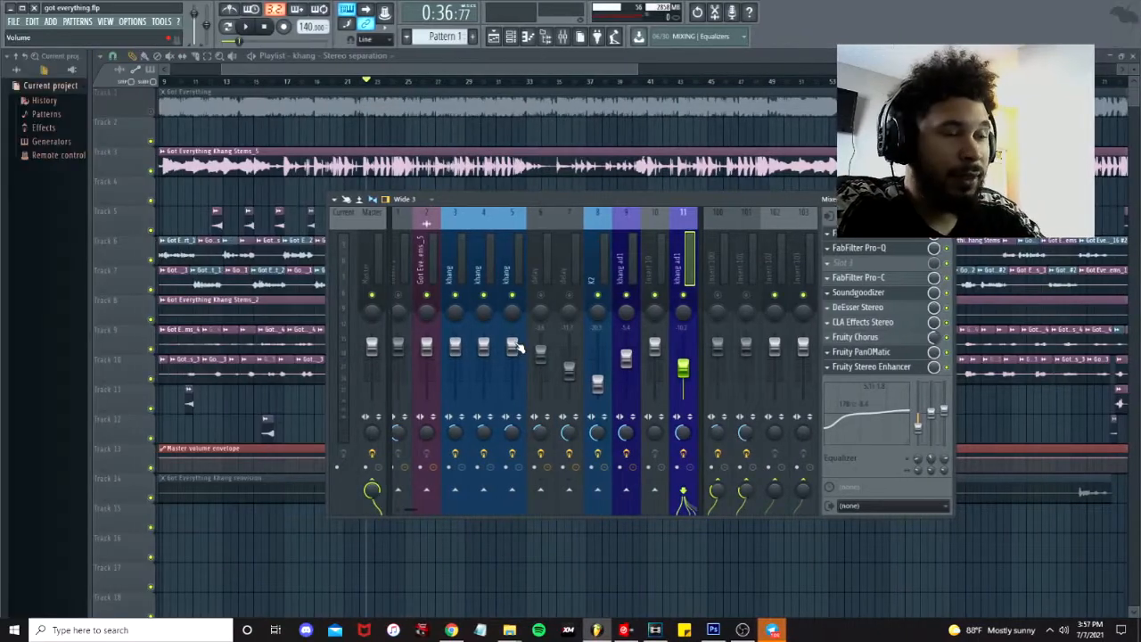
# - Unmute insert 100, and inspect its ValhallaVintageVerb reverb settings before closing the plugin
pyautogui.click(723, 295)
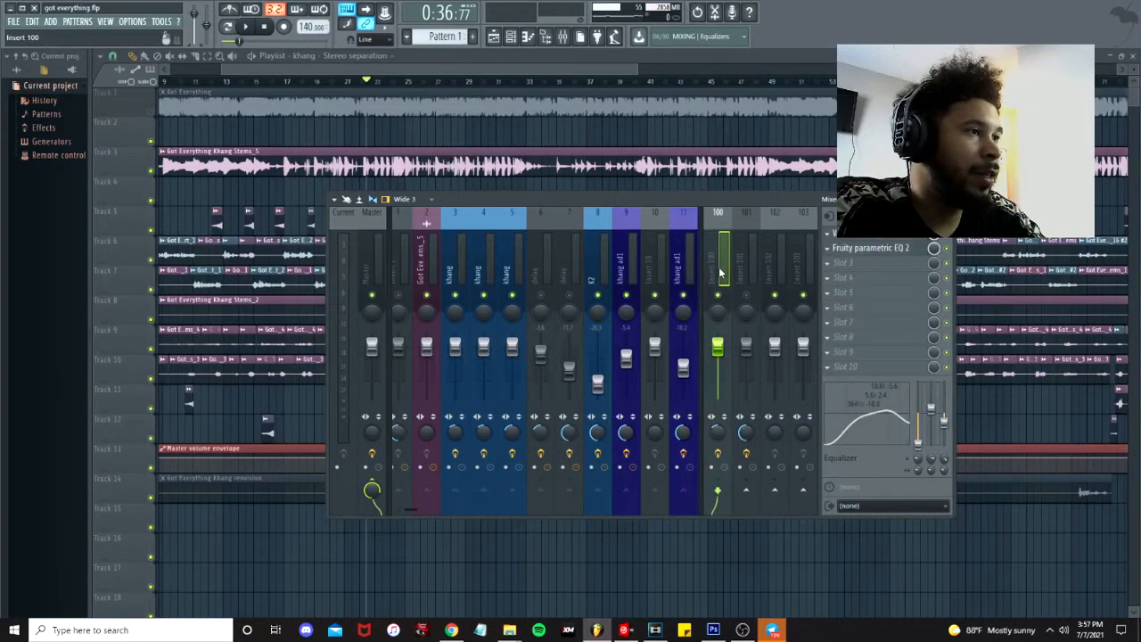
pyautogui.click(866, 239)
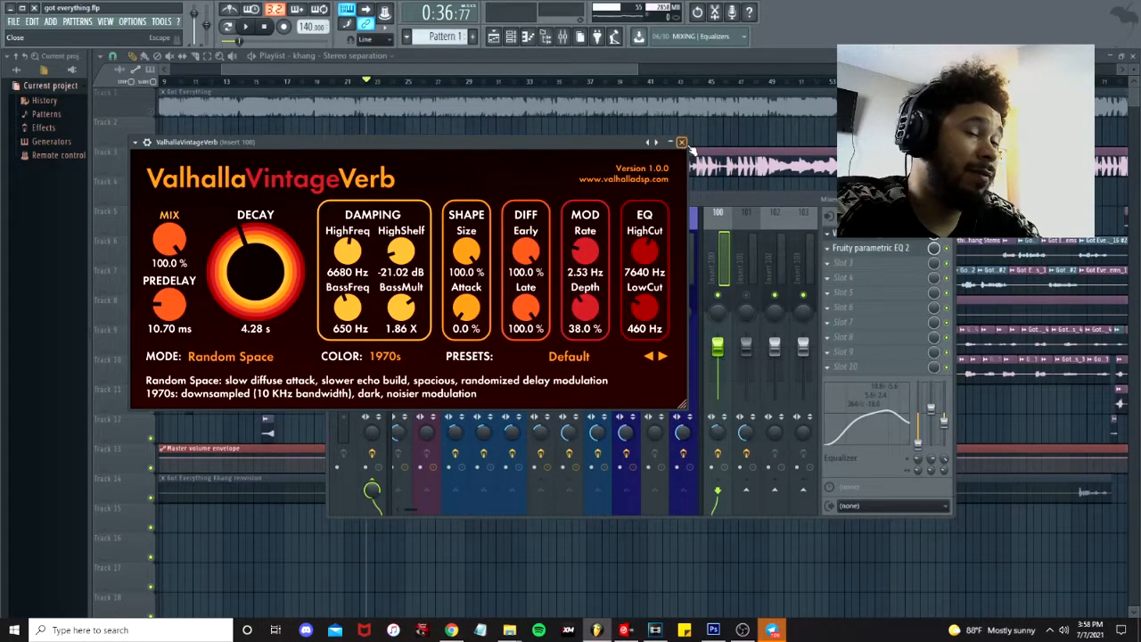
pyautogui.click(681, 143)
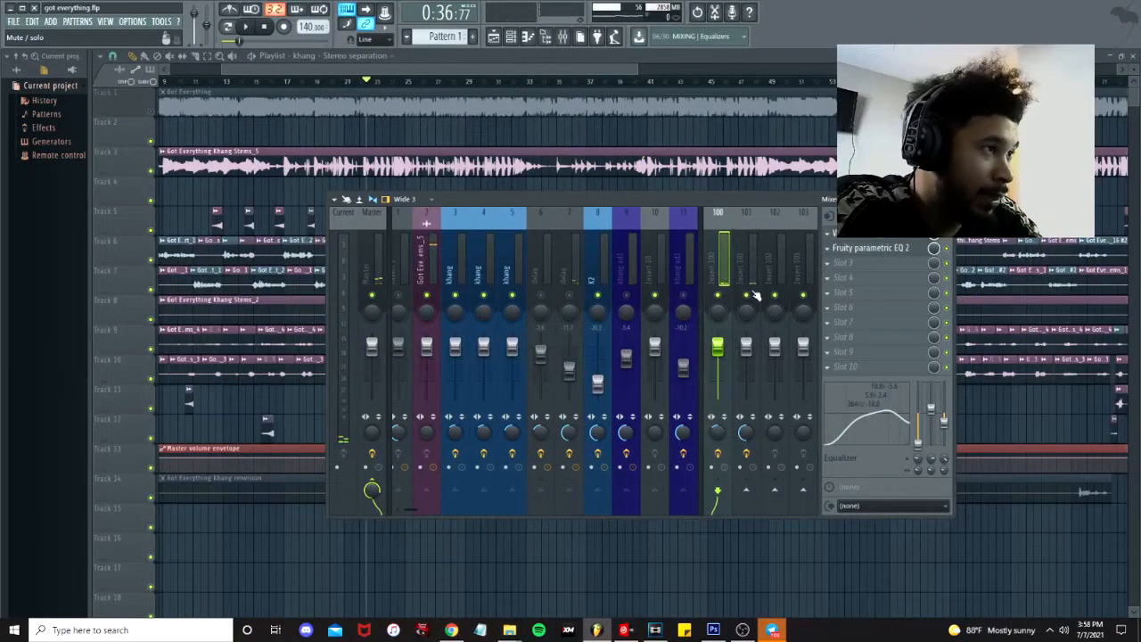
# - Inspect ValhallaVintageVerb and Fruity parametric EQ 2 on insert 101, and play the song to hear the reverb sends
pyautogui.click(758, 273)
pyautogui.click(854, 236)
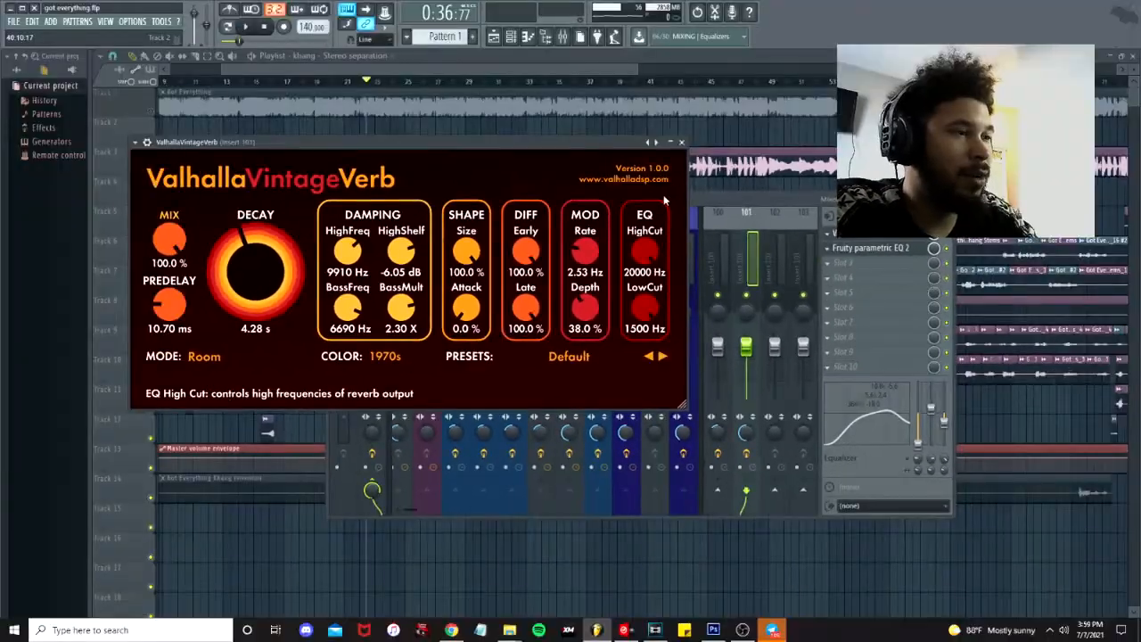
pyautogui.click(681, 143)
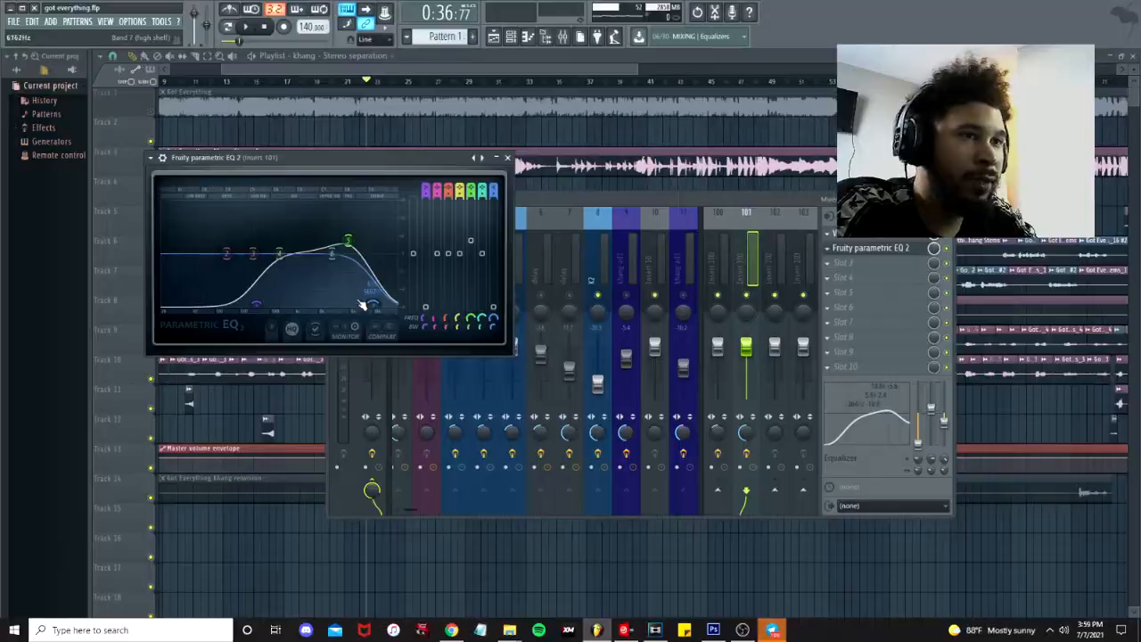
pyautogui.click(507, 158)
pyautogui.press('space')
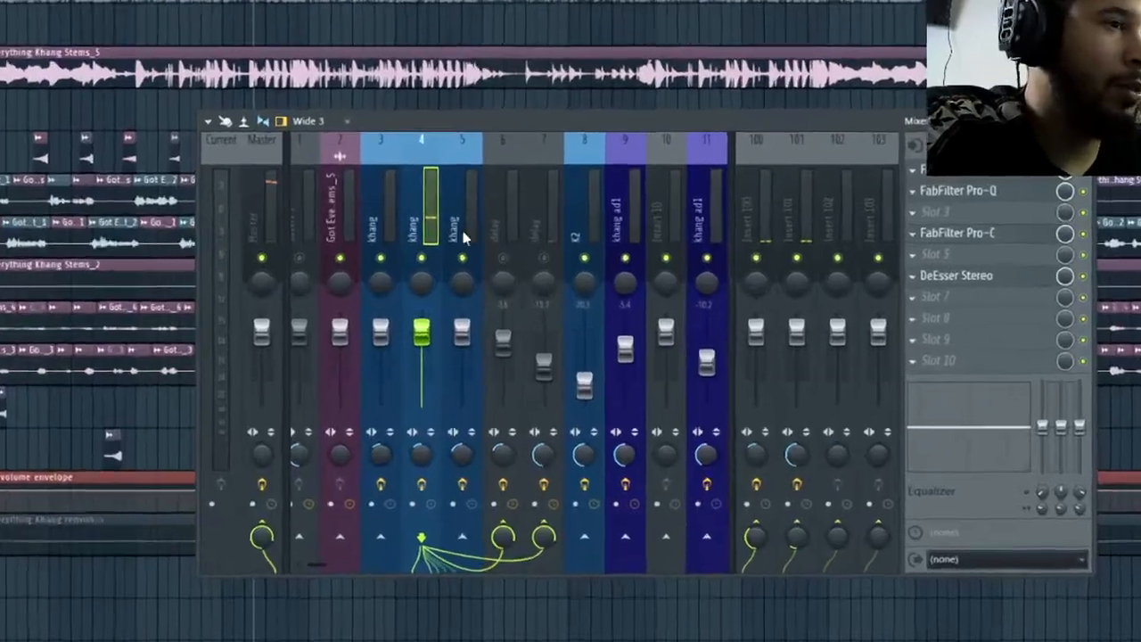
# - Unmute the two delay tracks on inserts 6 and 7, and show the effect chain of insert 6
pyautogui.click(541, 256)
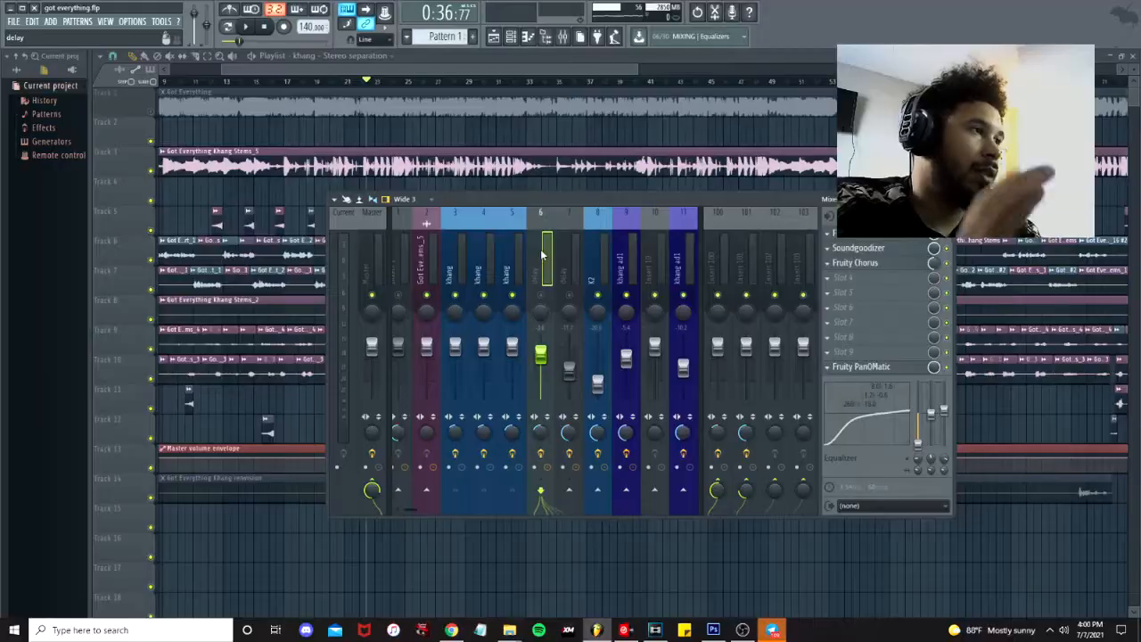
pyautogui.click(542, 295)
pyautogui.click(567, 295)
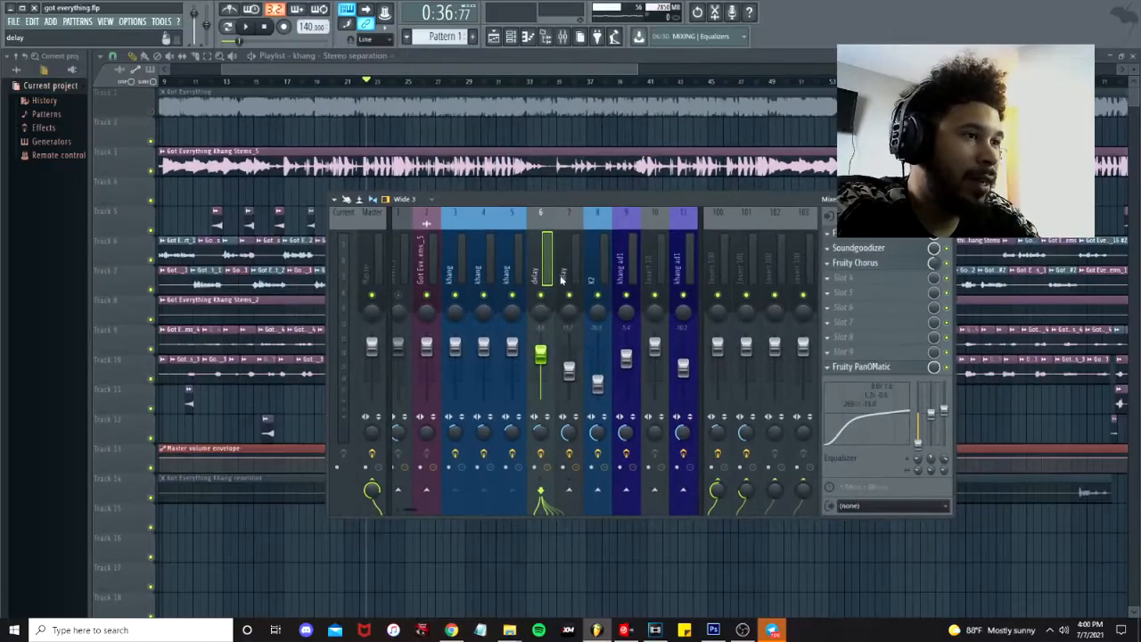
pyautogui.click(563, 273)
pyautogui.click(538, 270)
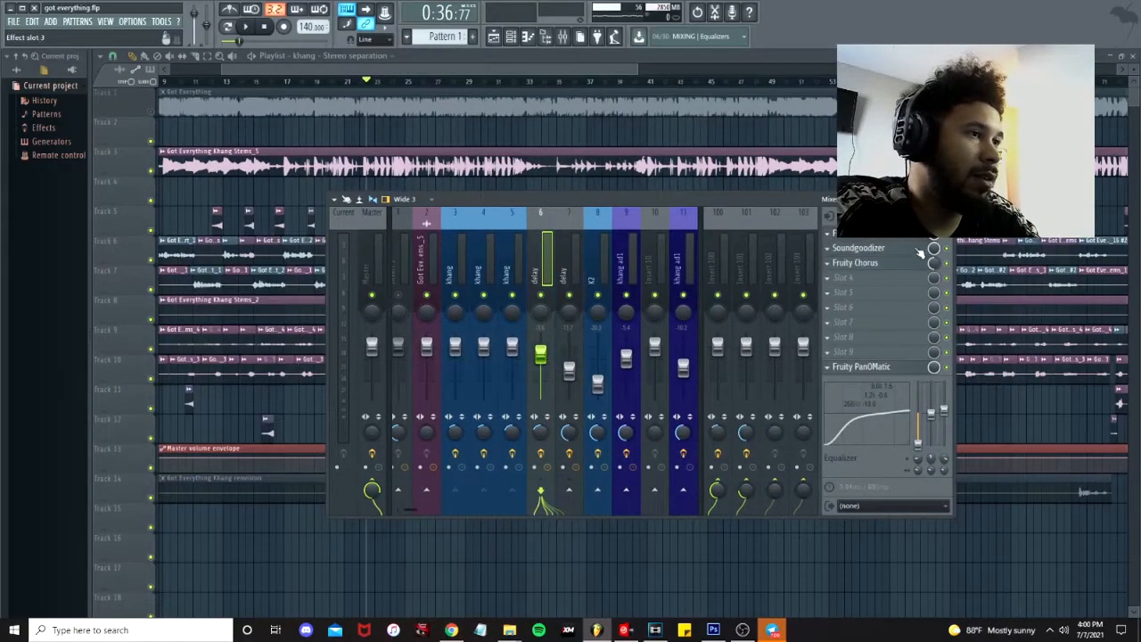
# - Inspect Fruity Delay 2, Soundgoodizer, Fruity Chorus and Fruity PanOMatic on delay insert 6
pyautogui.click(872, 236)
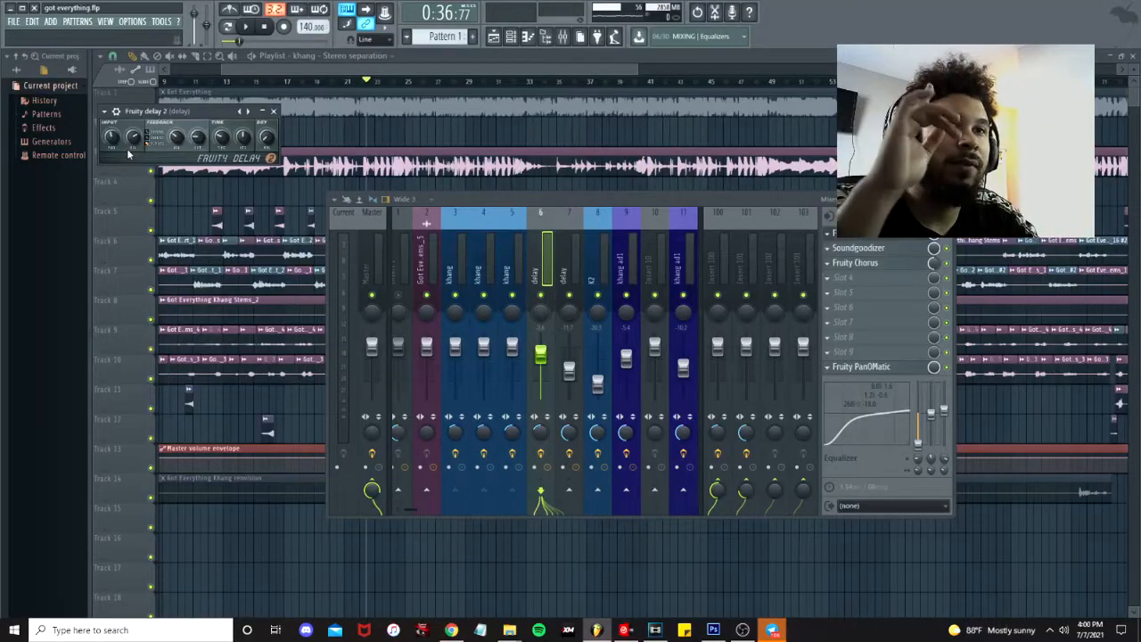
pyautogui.click(857, 248)
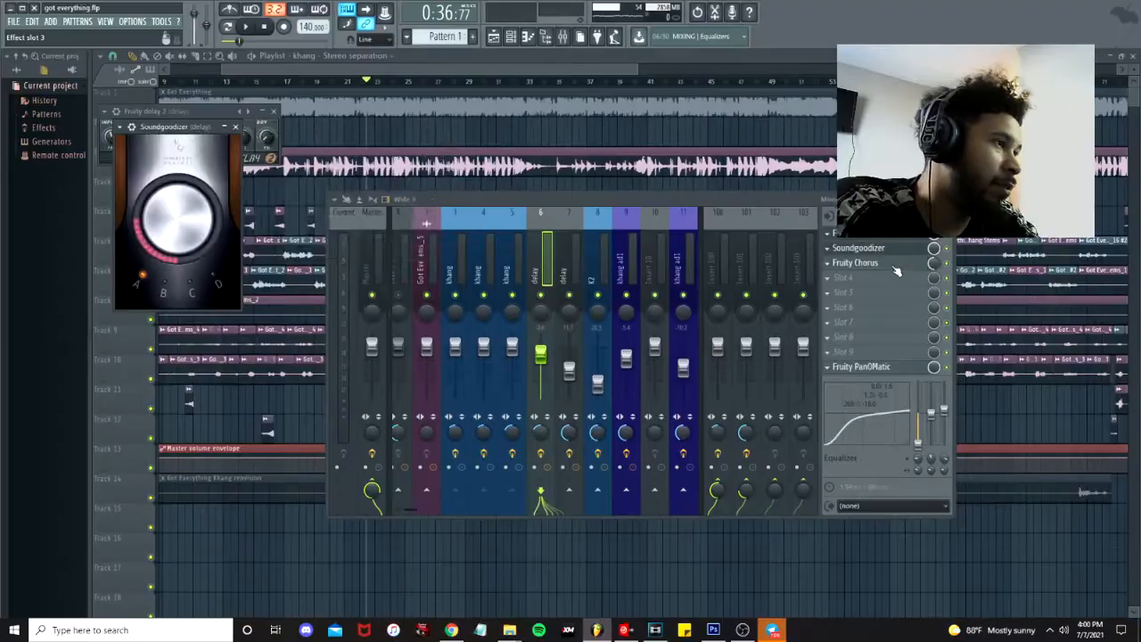
pyautogui.click(1119, 328)
pyautogui.moveTo(223, 143); pyautogui.dragTo(227, 188)
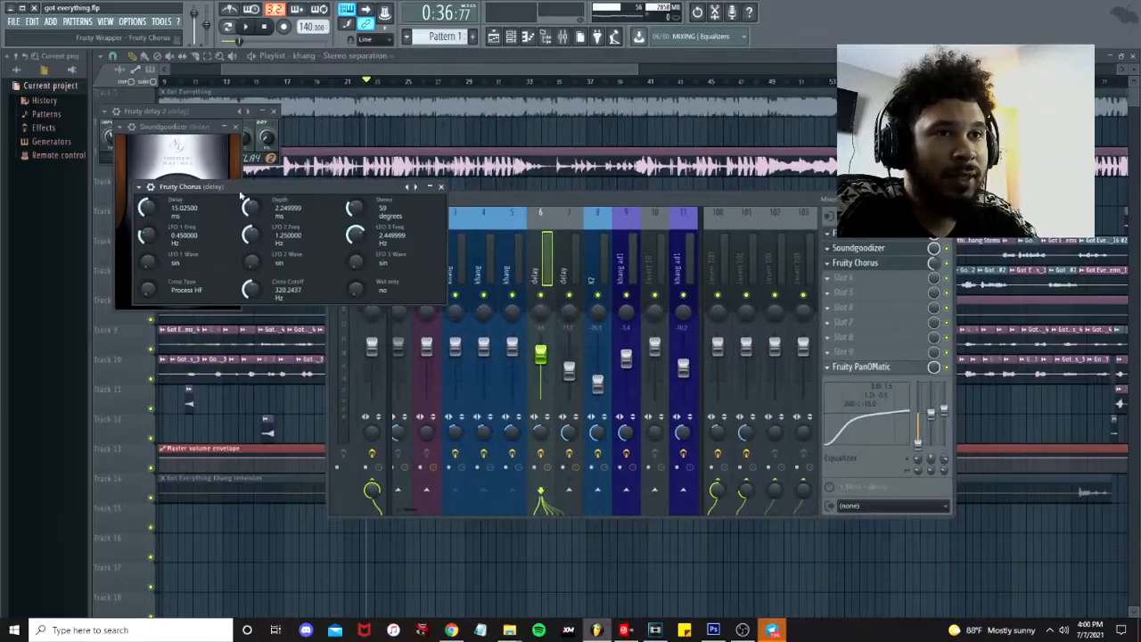
pyautogui.click(442, 187)
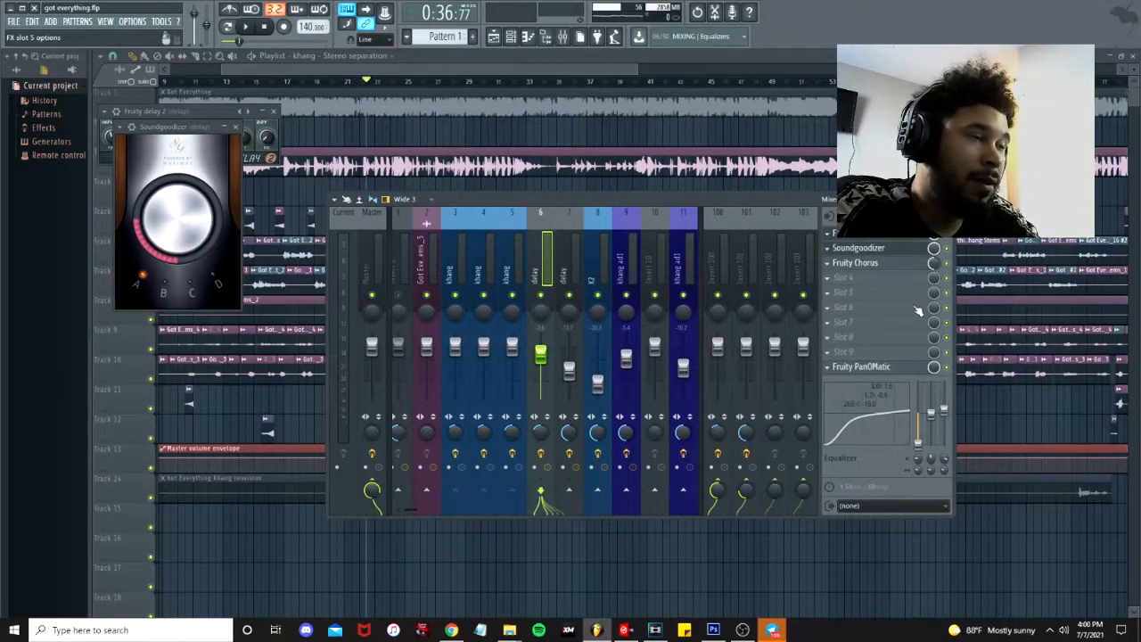
pyautogui.click(862, 367)
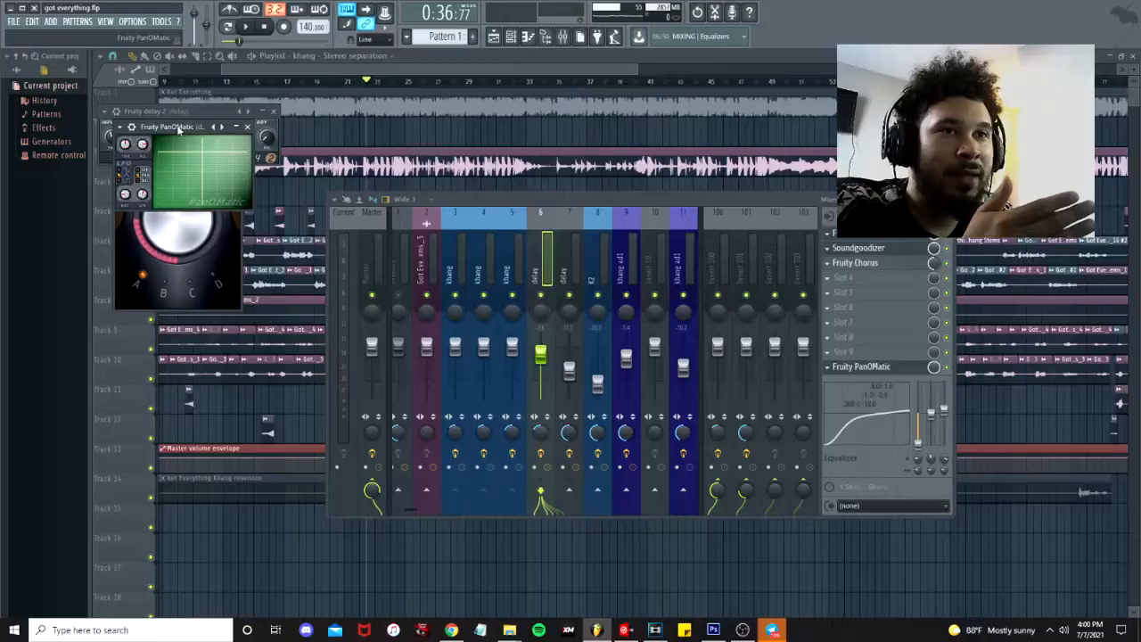
pyautogui.moveTo(177, 129); pyautogui.dragTo(232, 187)
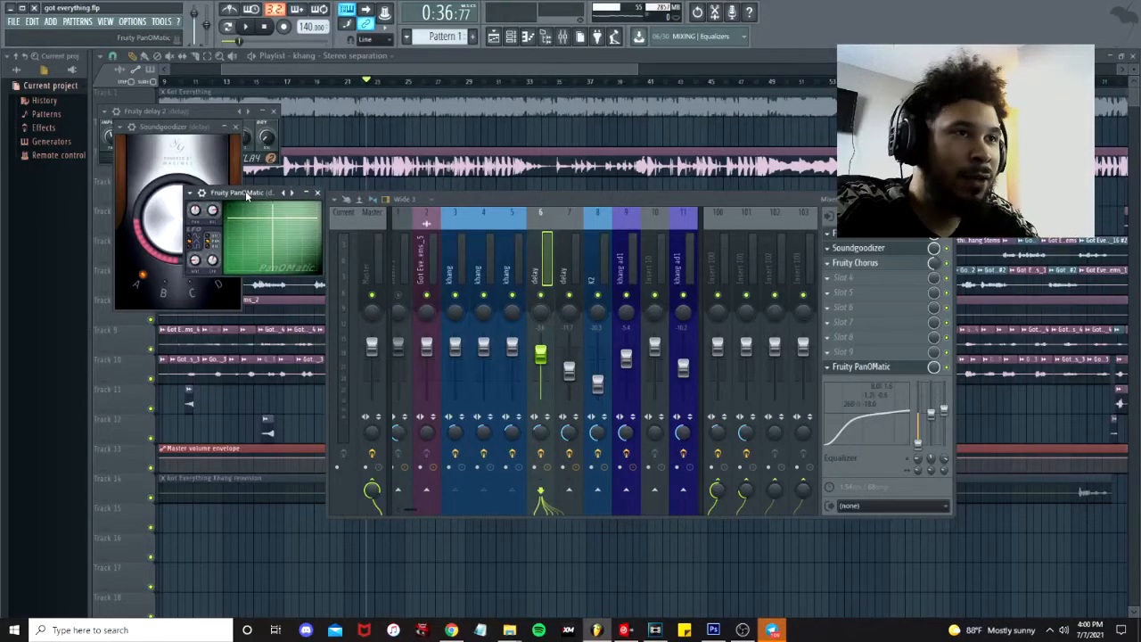
# - Check the chain on delay insert 7, and play the full mix without reverse reverb while surveying the whole arrangement
pyautogui.click(557, 267)
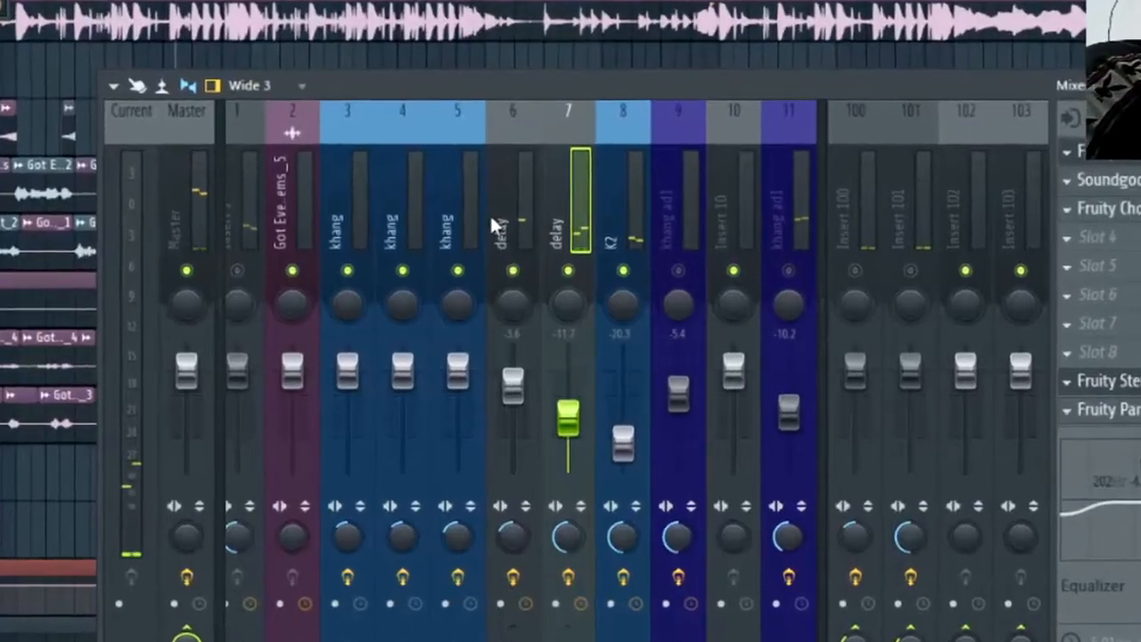
pyautogui.click(492, 215)
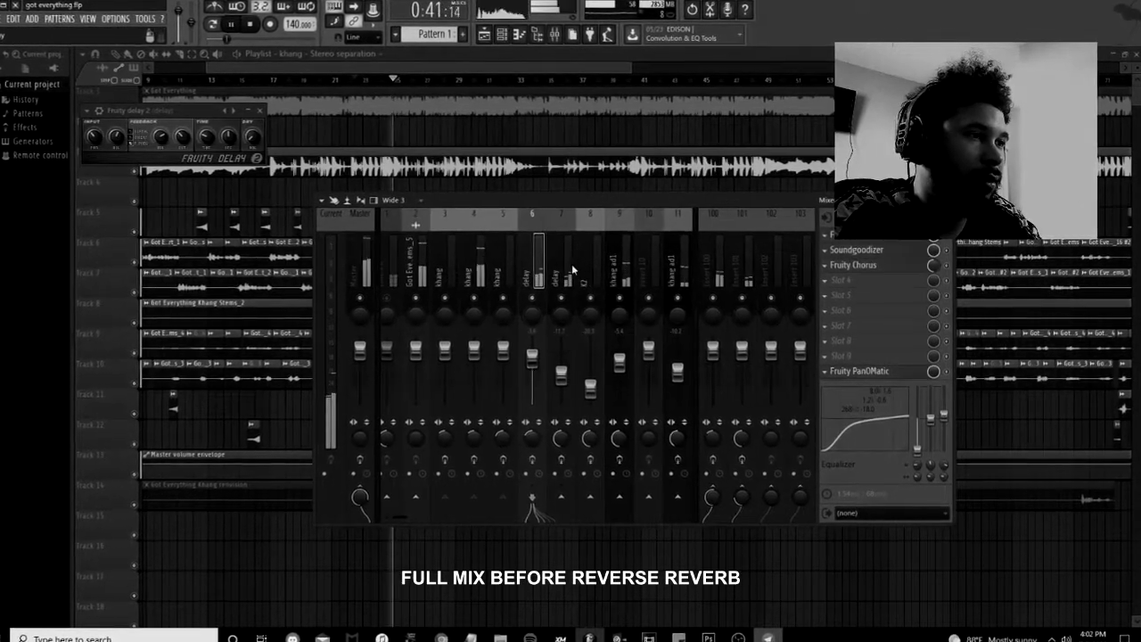
pyautogui.click(394, 70)
pyautogui.scroll(-3, 461, 327)
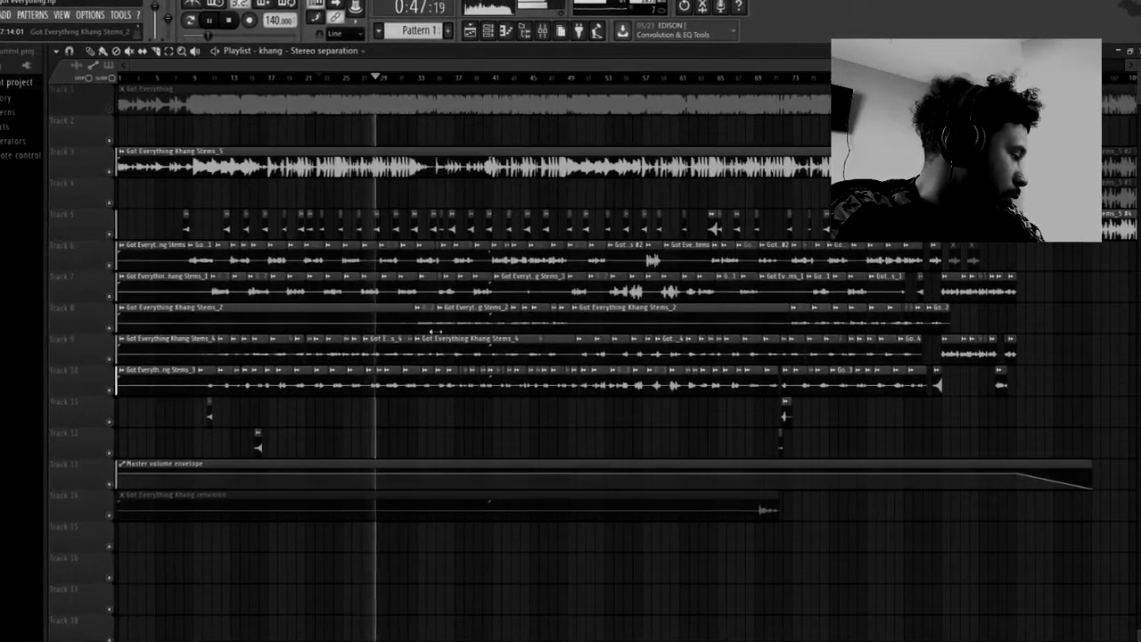
# - Unmute insert 1 in the mixer, and play the song from near its start to hear the reverse reverb
pyautogui.click(539, 29)
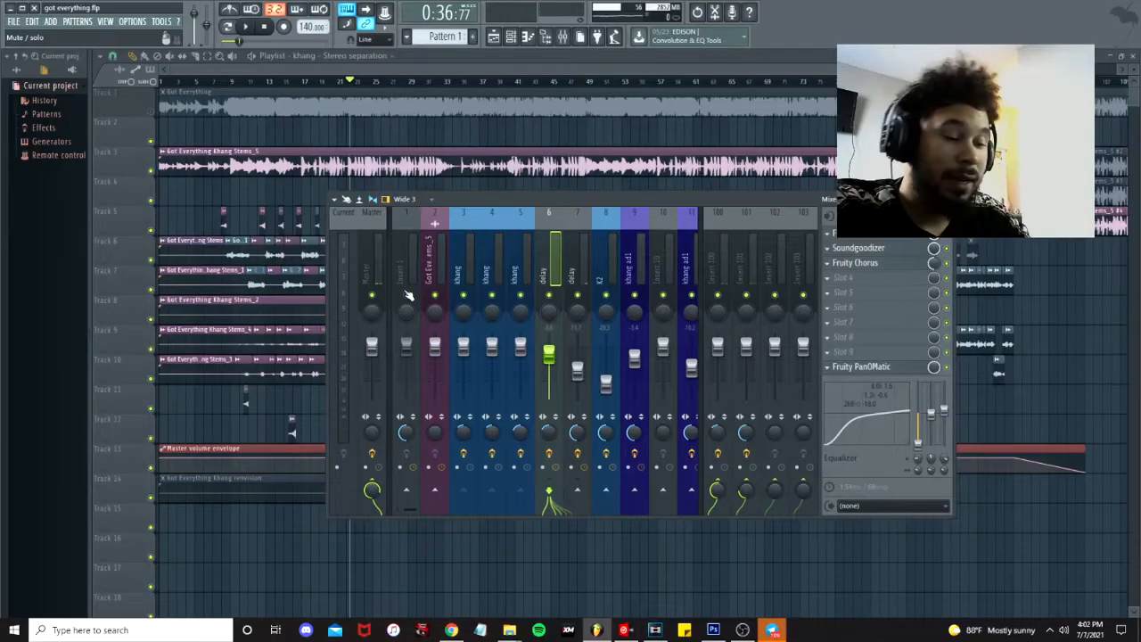
pyautogui.click(405, 296)
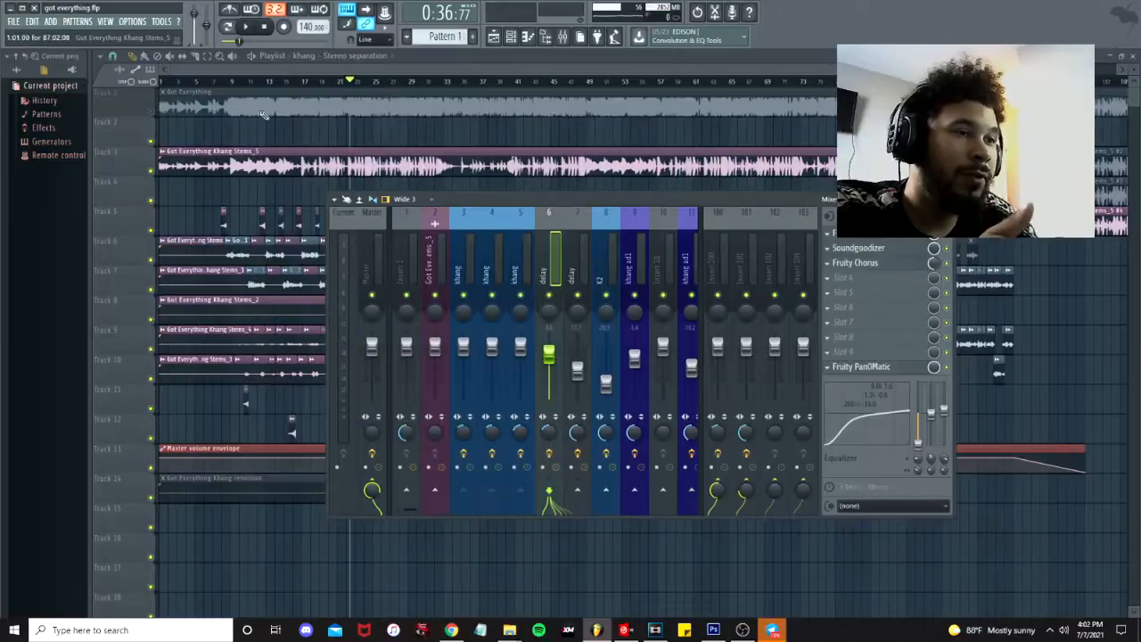
pyautogui.click(249, 84)
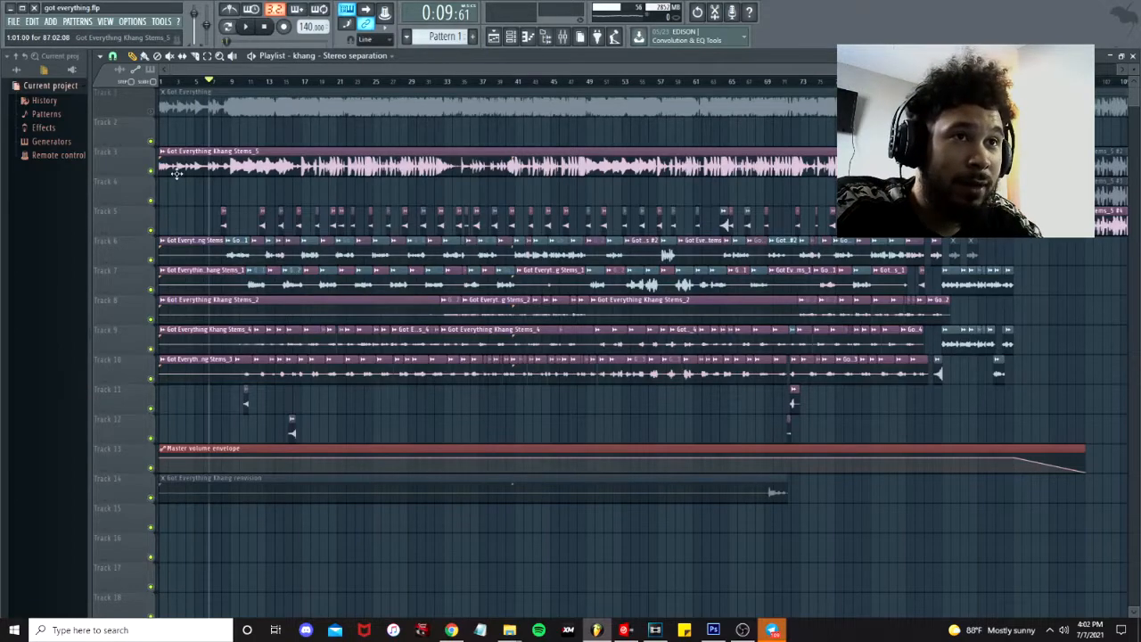
pyautogui.scroll(3, 252, 119)
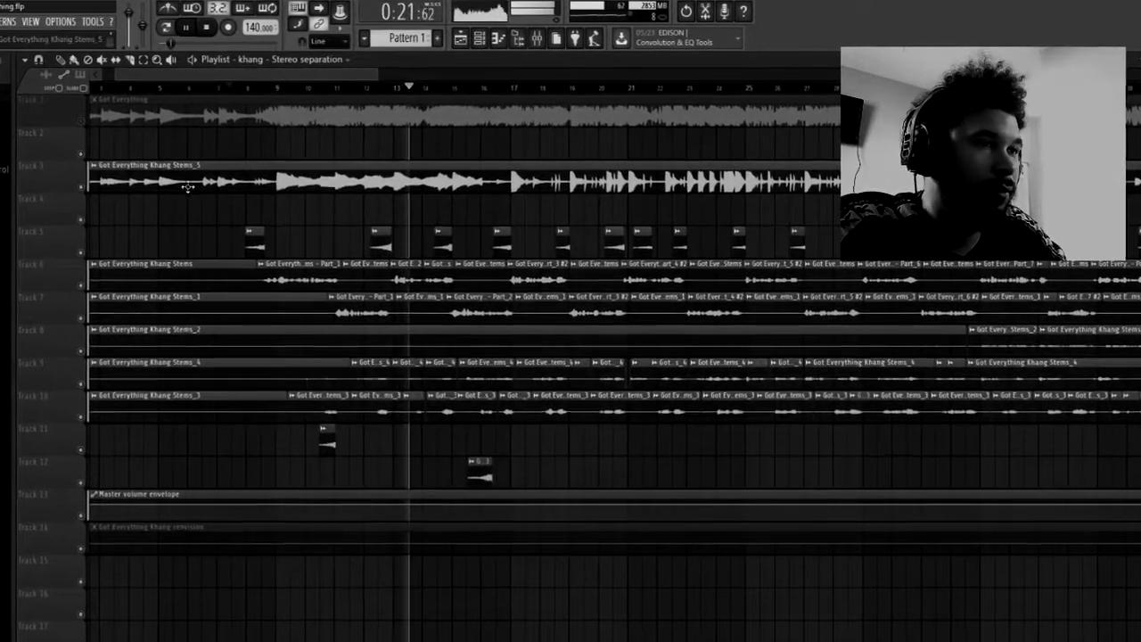
pyautogui.click(85, 186)
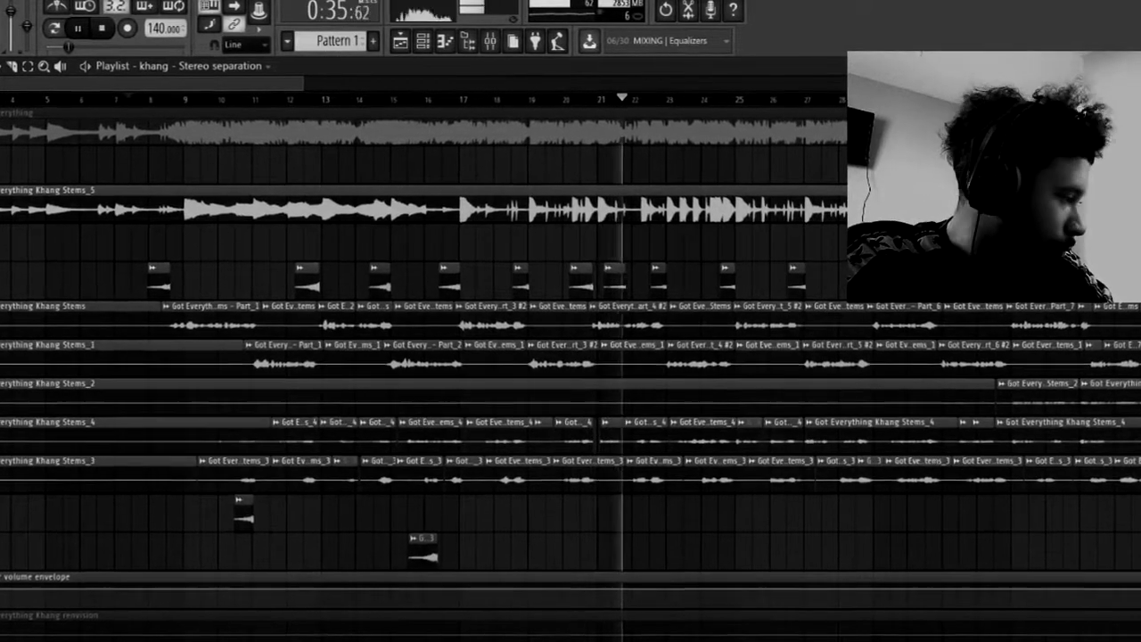
# - Play the song from halfway through bar 36 to hear the reverse reverb lead into the vocal at bar 37
pyautogui.scroll(-3, 491, 455)
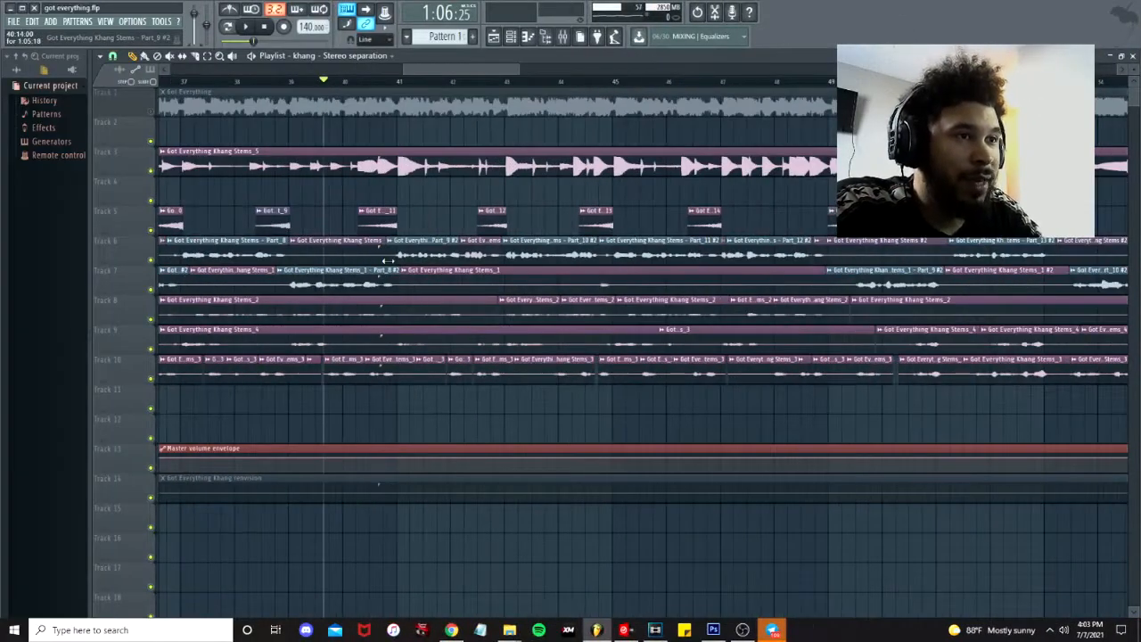
pyautogui.scroll(-3, 392, 251)
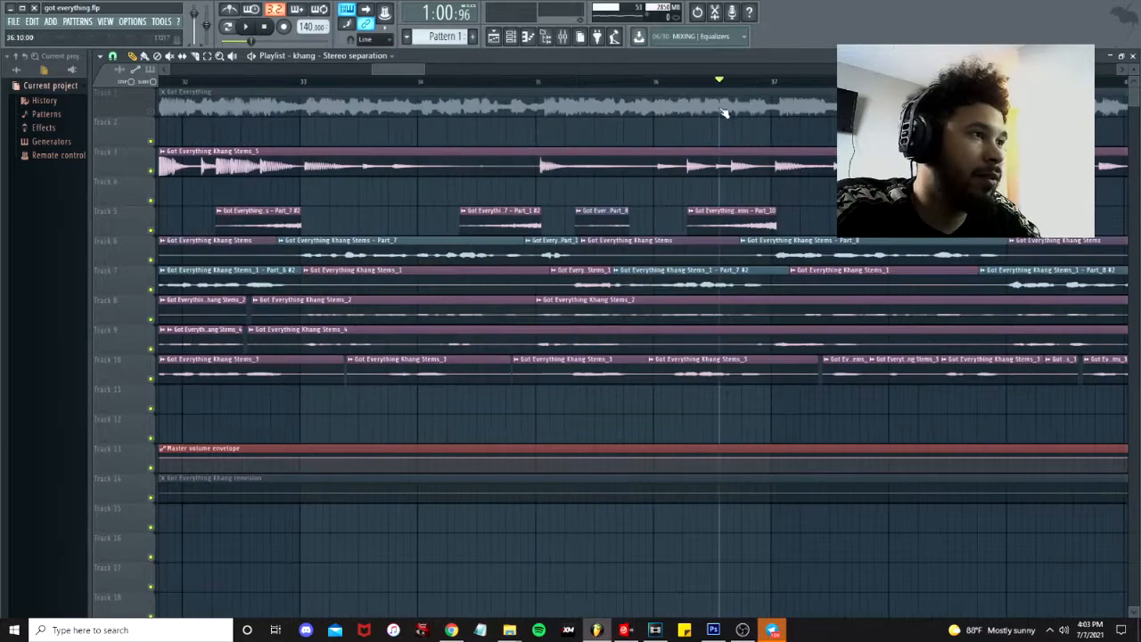
pyautogui.press('space')
pyautogui.scroll(4, 924, 361)
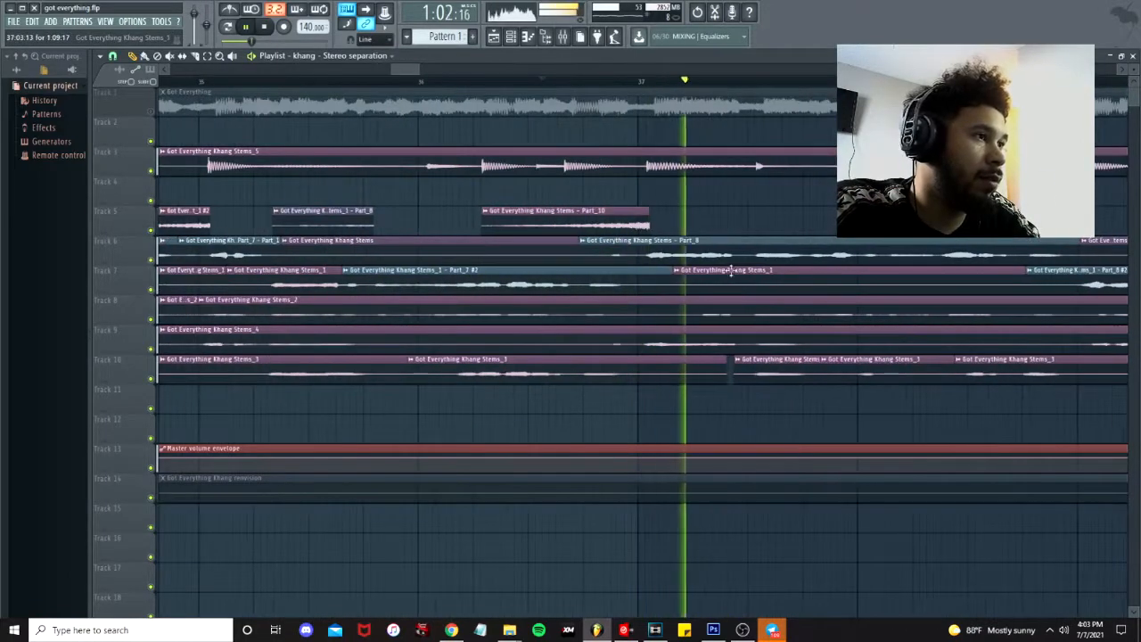
pyautogui.press('space')
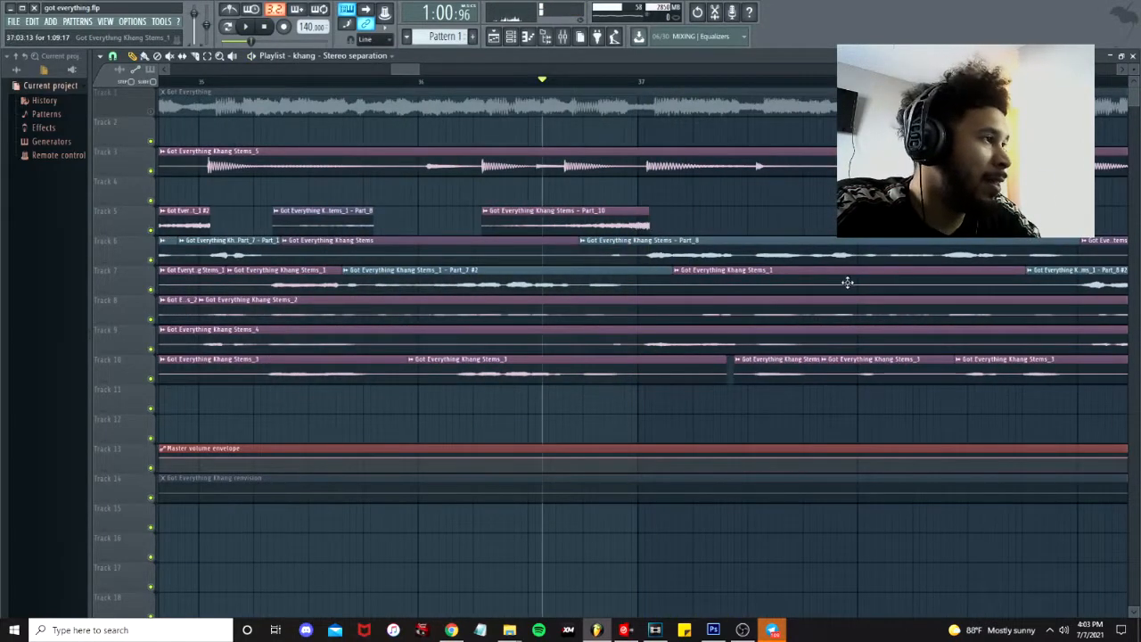
# - Open the settings of the vocal clip "Got Everything Khang Stems - Part_8" on track 6, and load its sample into Edison
pyautogui.scroll(-4, 847, 283)
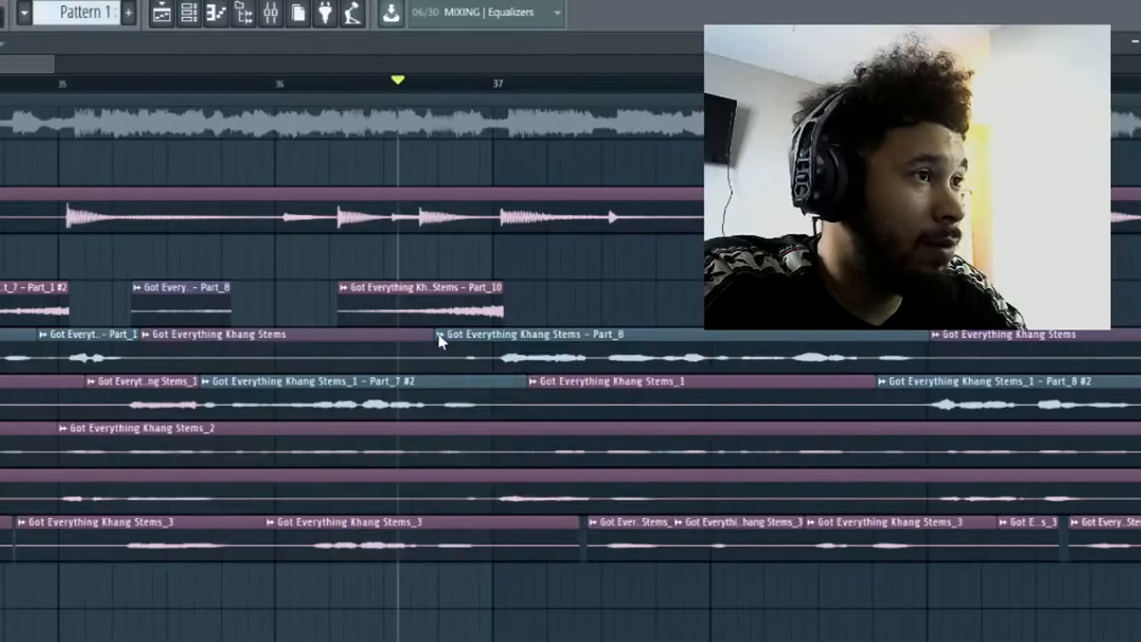
pyautogui.rightClick(438, 341)
pyautogui.click(499, 398)
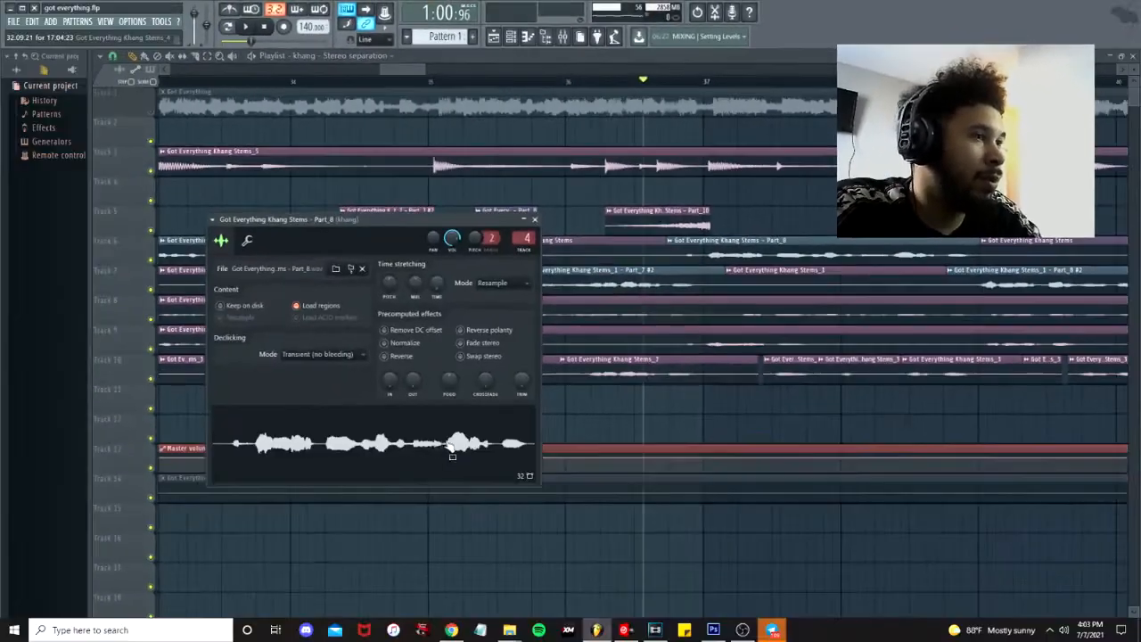
pyautogui.rightClick(452, 450)
pyautogui.click(459, 468)
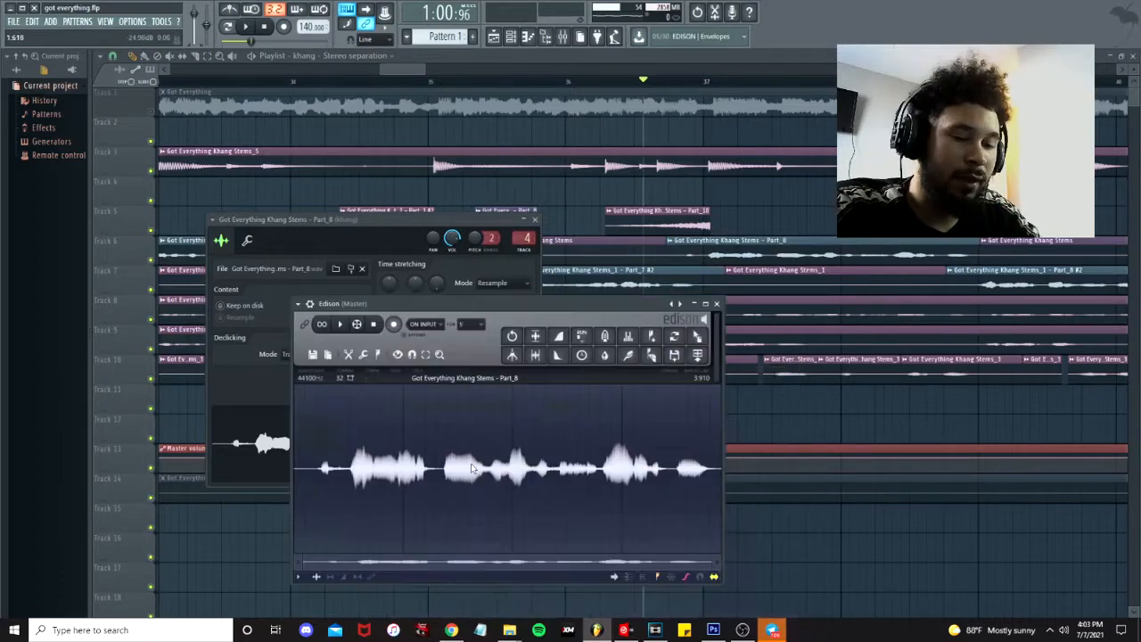
# - Turn the Part_8 vocal into a reverse reverb: reverse it, apply convolution reverb, reverse it back and trim it
pyautogui.hotkey('ctrl', 'y')
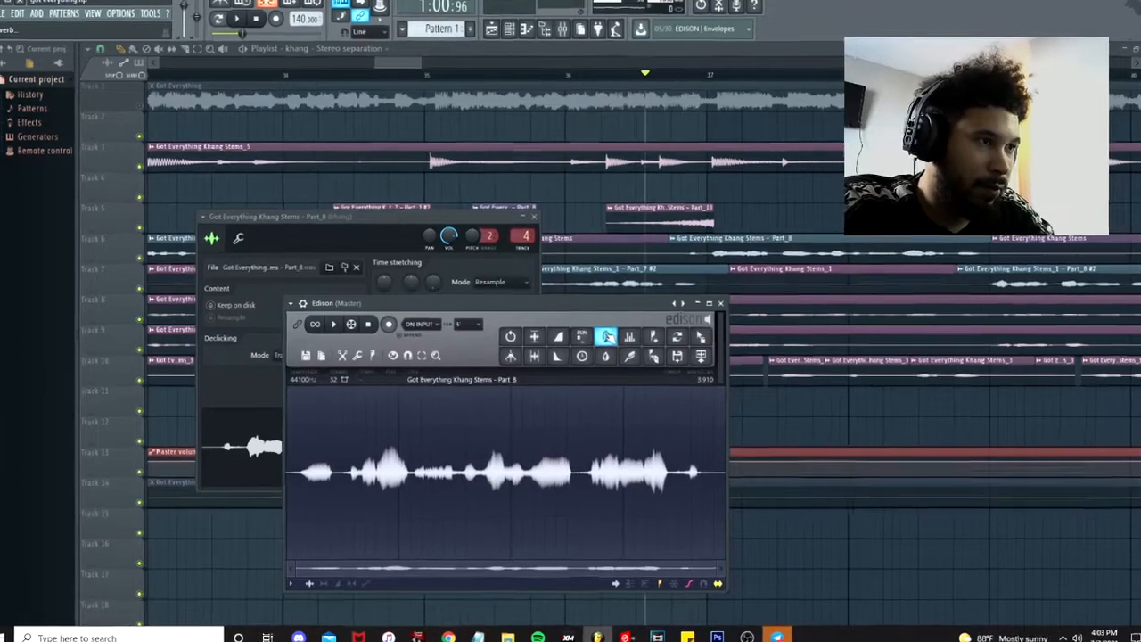
pyautogui.click(605, 337)
pyautogui.click(585, 326)
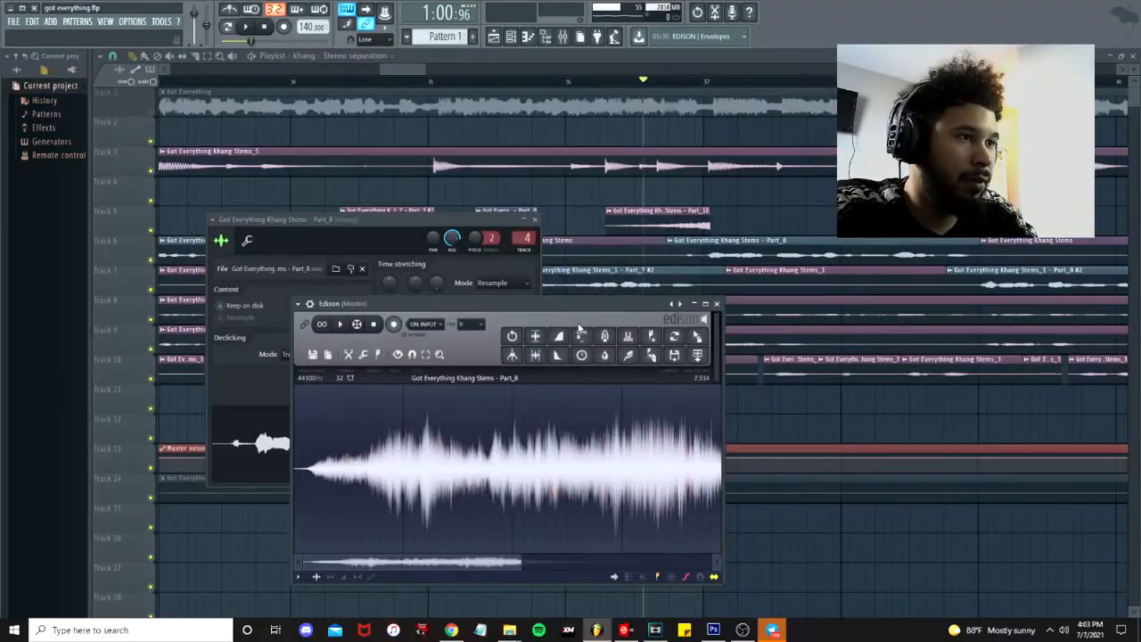
pyautogui.hotkey('ctrl', 'y')
pyautogui.click(537, 357)
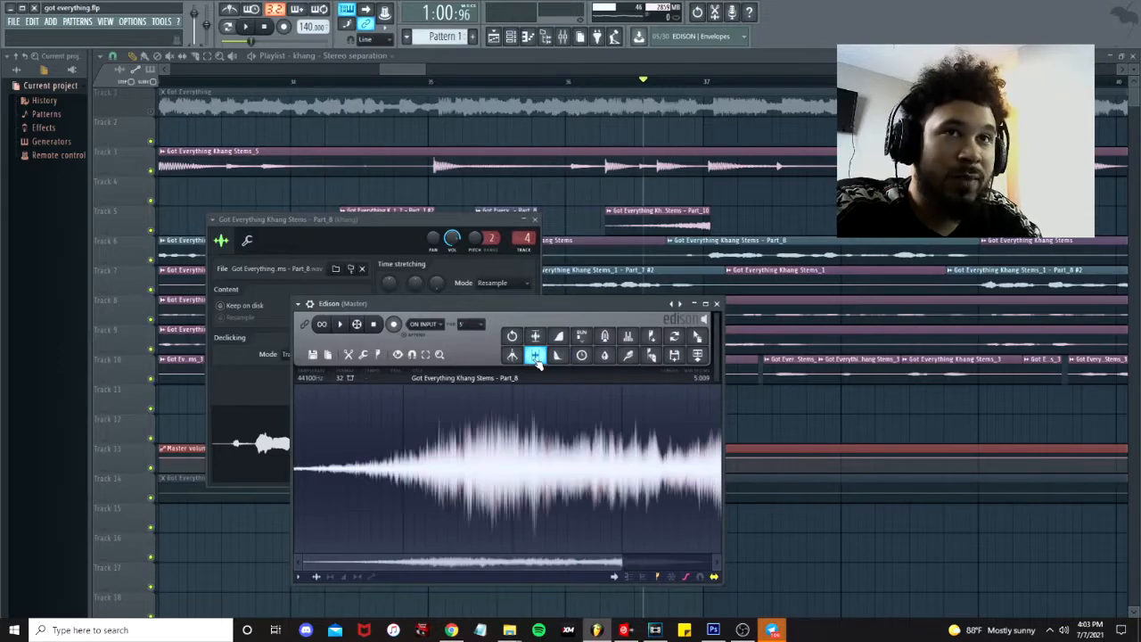
# - Place the reverse reverb sample from Edison in the playlist, and remove that demonstration clip
pyautogui.moveTo(697, 336); pyautogui.dragTo(633, 194)
pyautogui.moveTo(63, 193); pyautogui.dragTo(63, 188)
pyautogui.rightClick(119, 183)
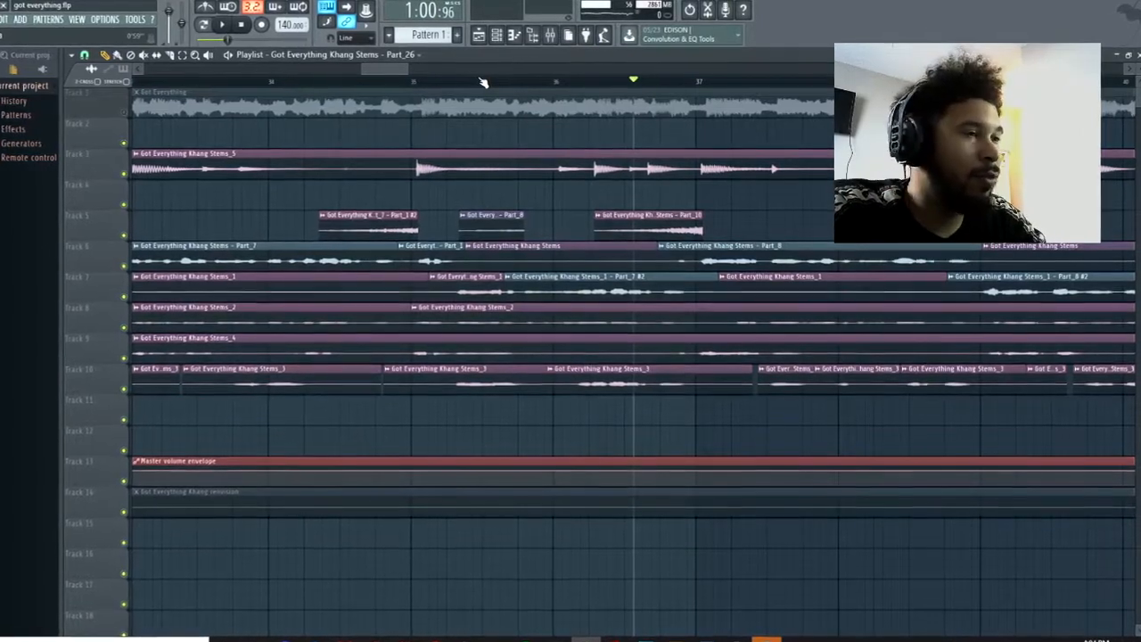
# - Play the passage around bar 36 repeatedly to hear the Part_10 reverse reverb swell into the vocal at bar 37
pyautogui.click(482, 81)
pyautogui.scroll(-2, 533, 149)
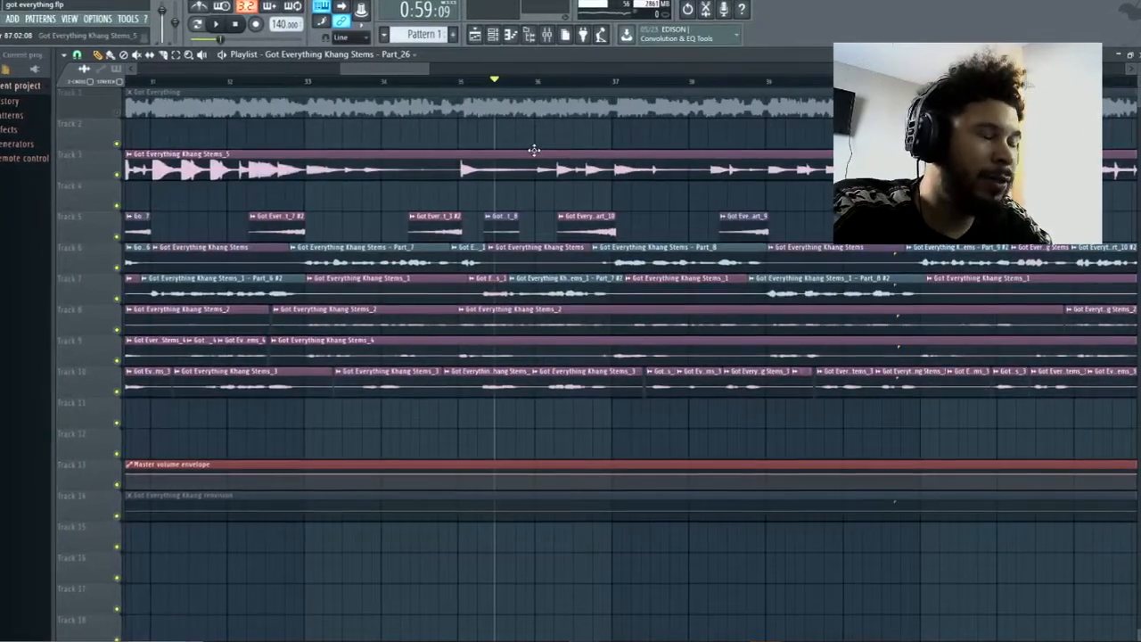
pyautogui.press('space')
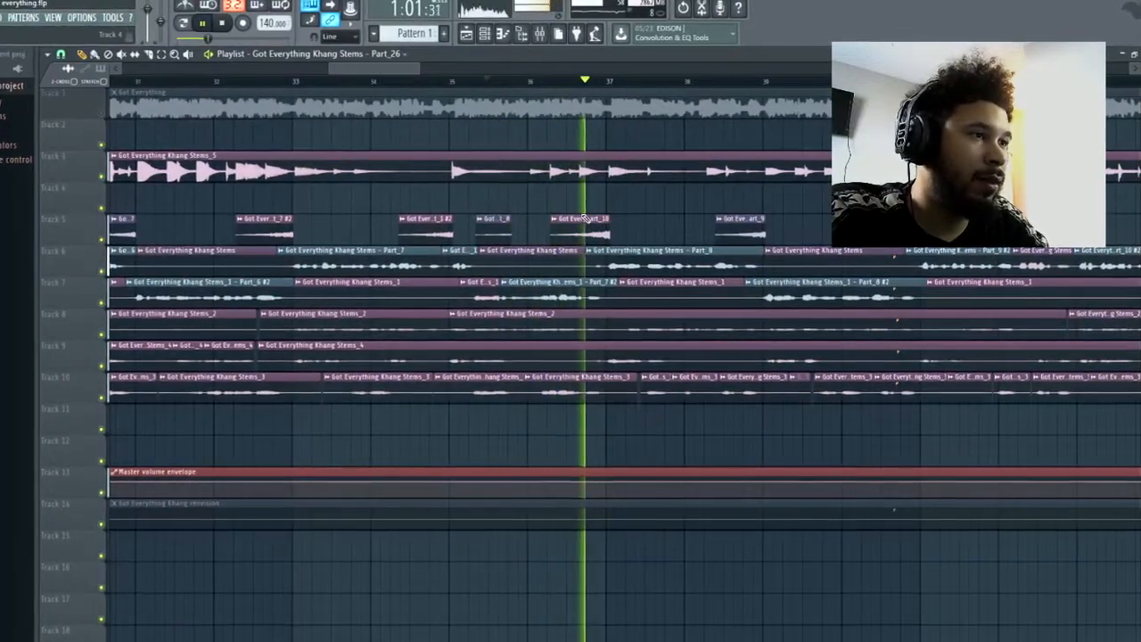
pyautogui.click(524, 81)
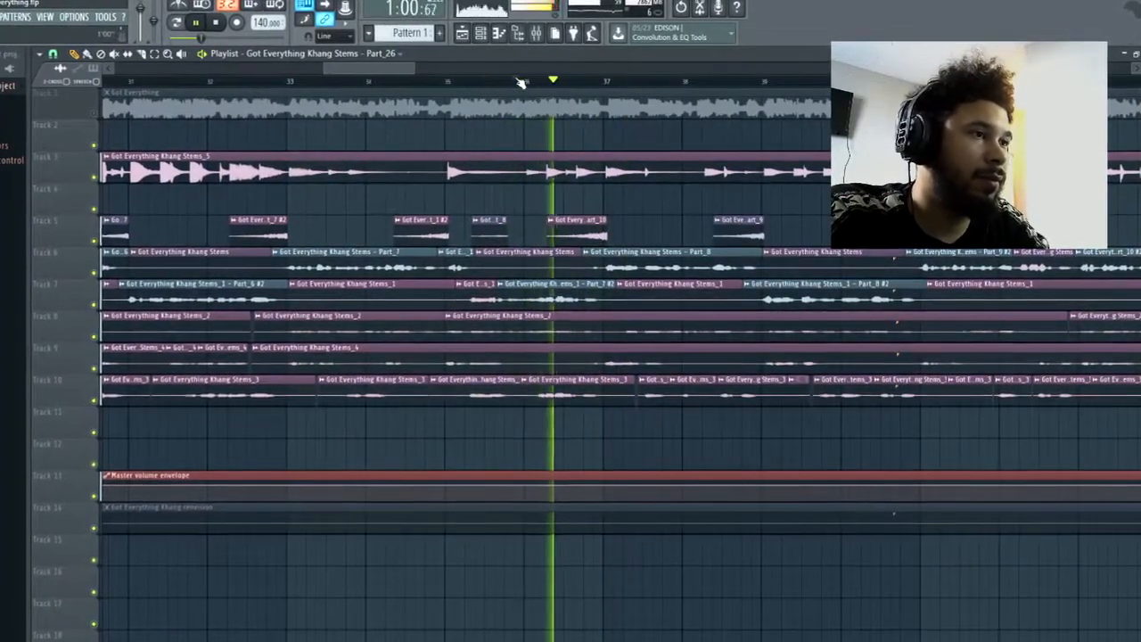
pyautogui.press('space')
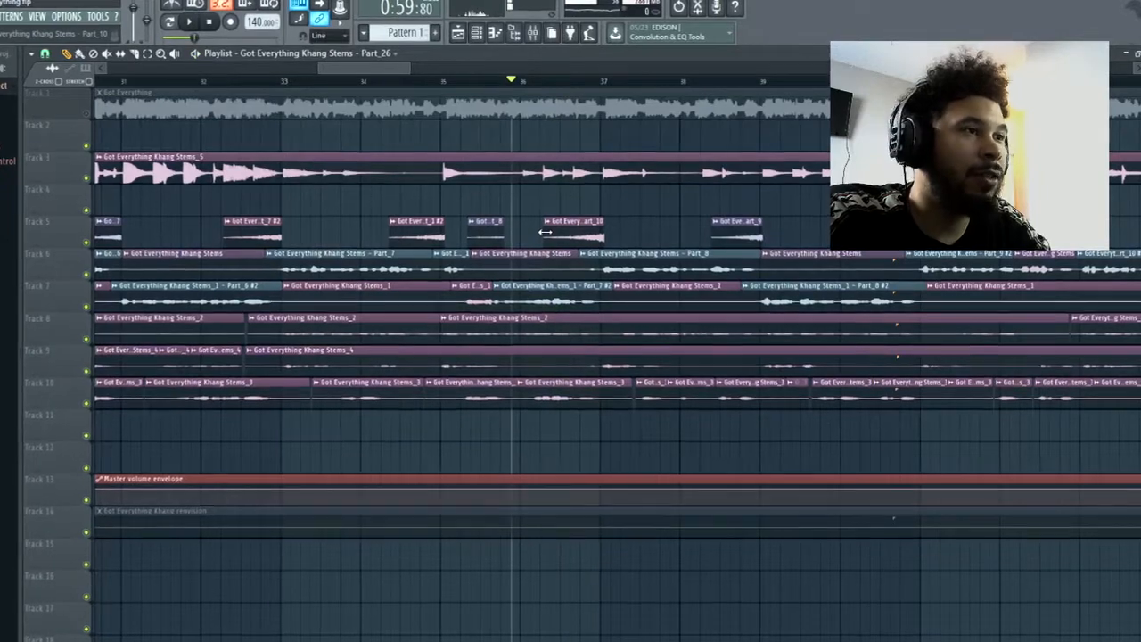
pyautogui.press('space')
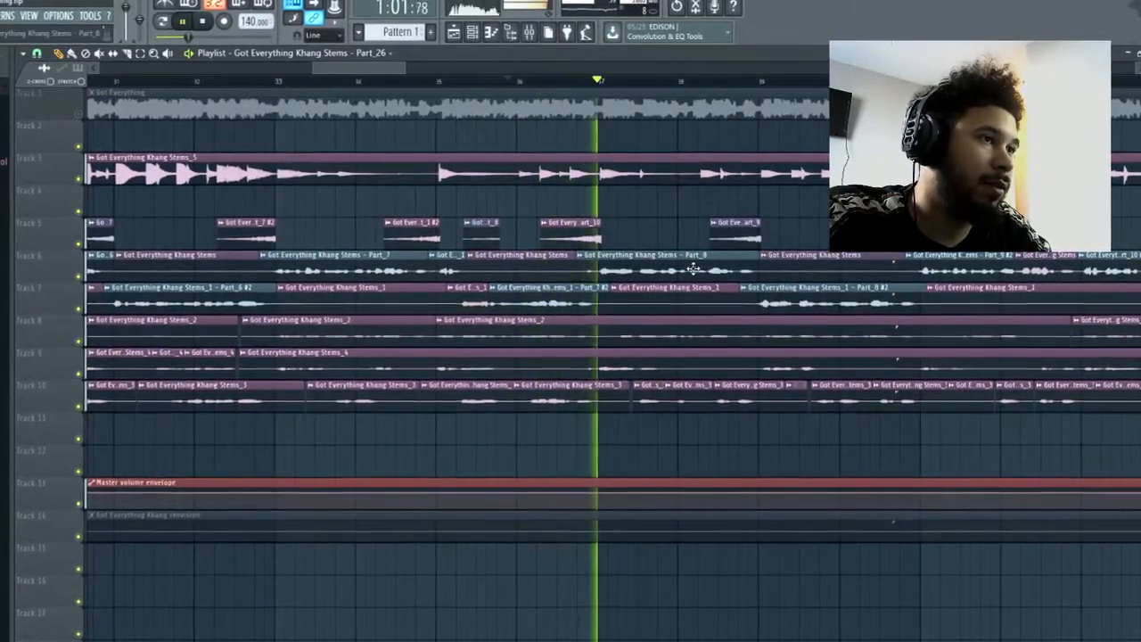
pyautogui.press('space')
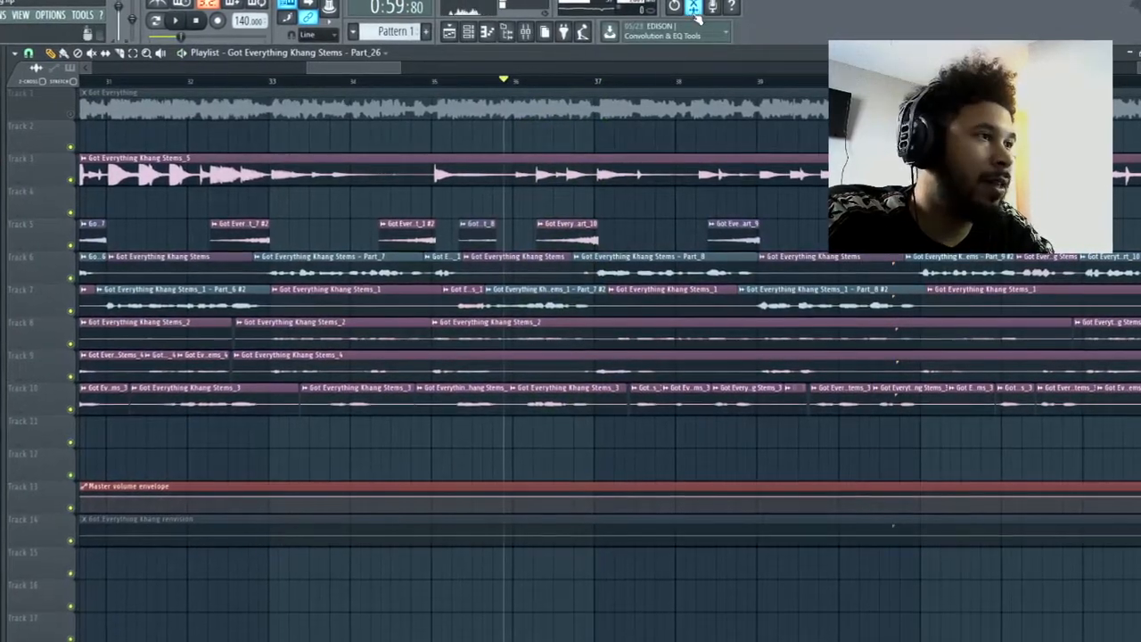
# - Play from about bar 38 to hear the Part_9 reverse reverb lead into the vocal at bar 39
pyautogui.moveTo(701, 83); pyautogui.dragTo(674, 85)
pyautogui.press('space')
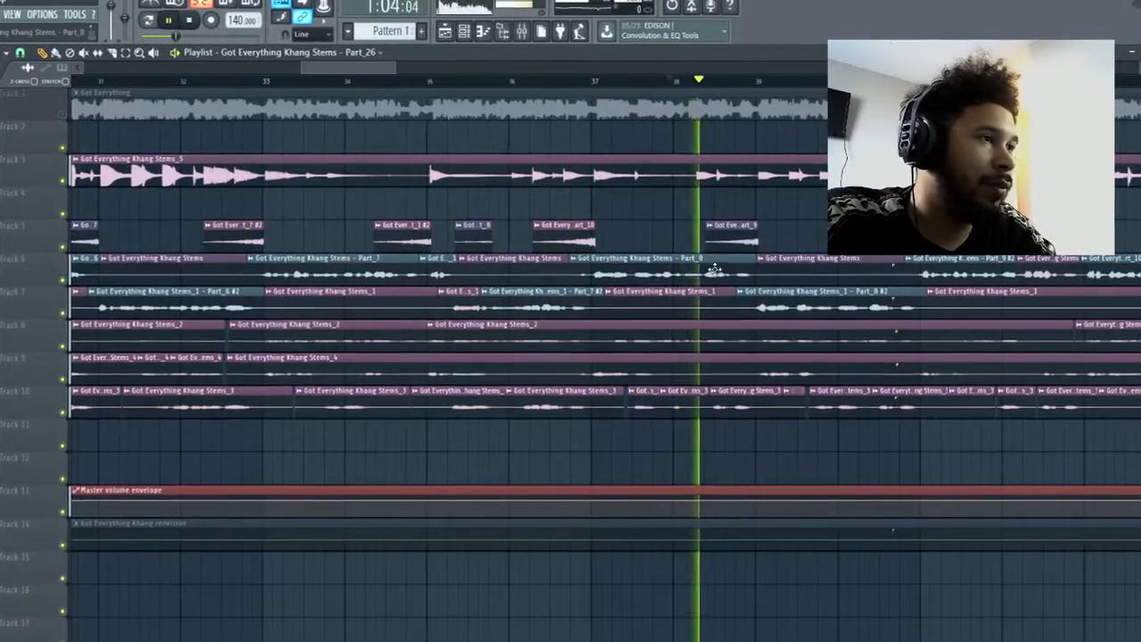
pyautogui.press('space')
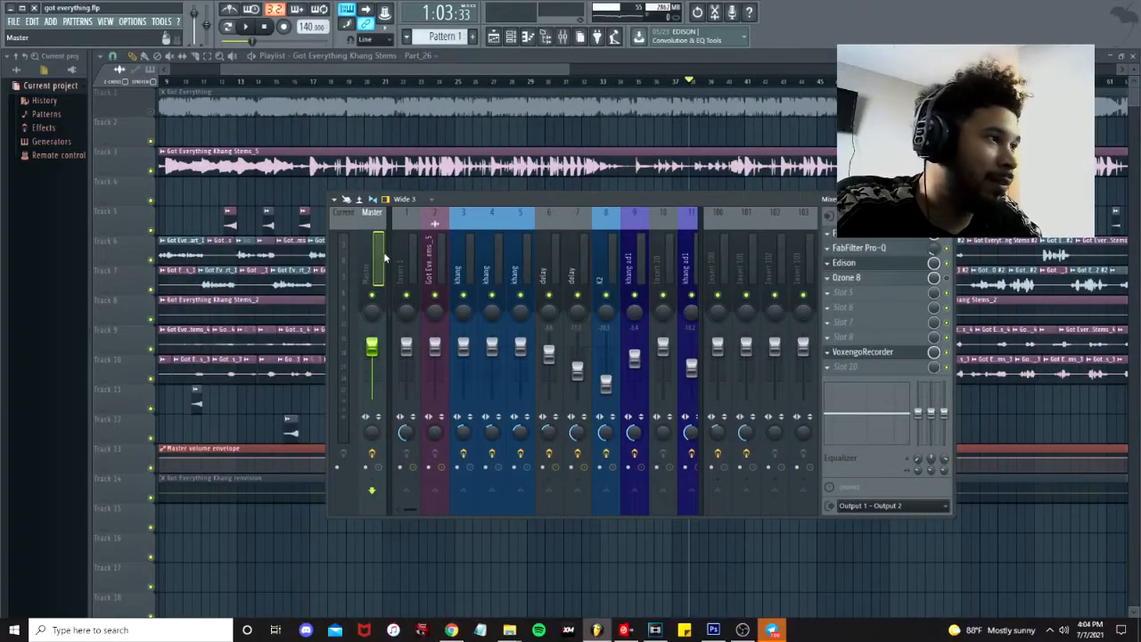
# - Open FabFilter Pro-Q on the Master track to inspect the master EQ curve
pyautogui.click(877, 247)
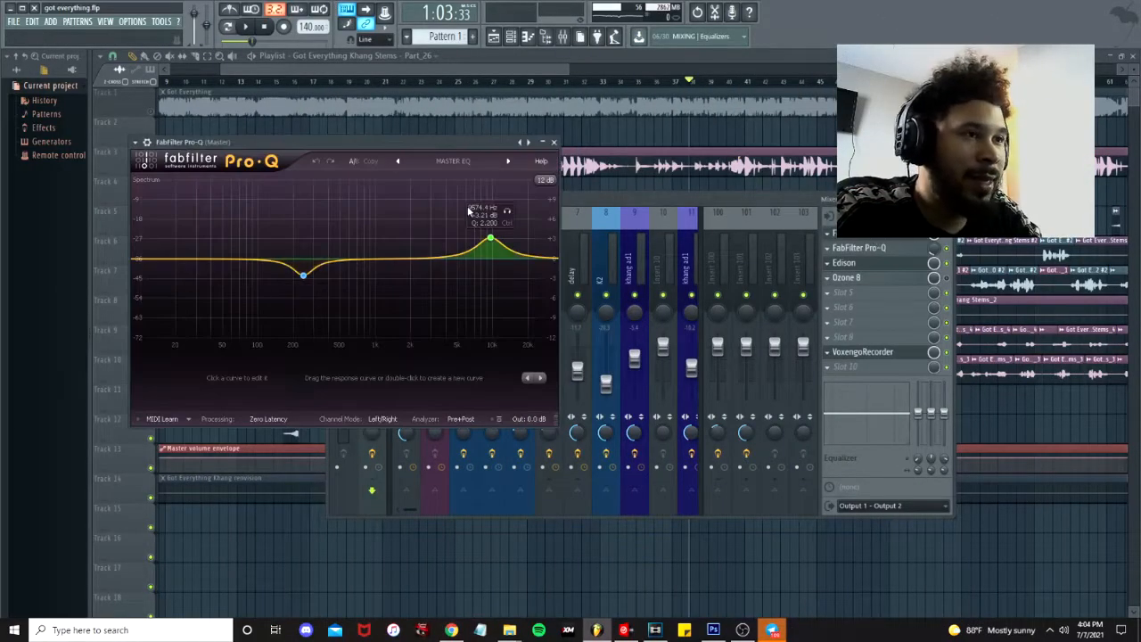